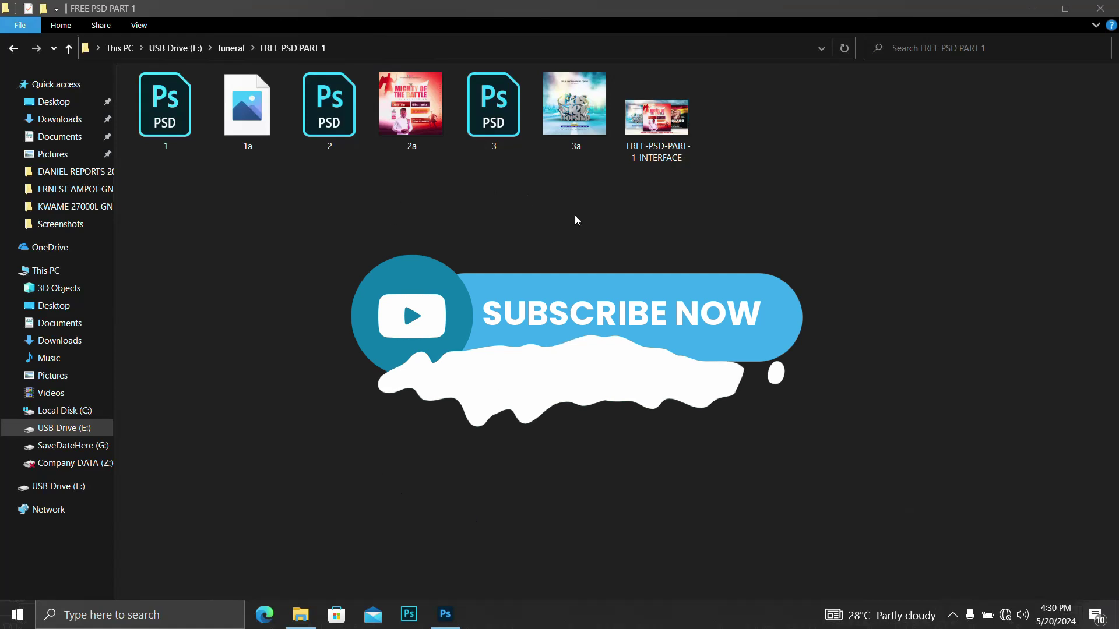
Step: Go up to the funeral folder and reopen its FREE PSD PART 1 subfolder to see the template files
left_click(18, 50)
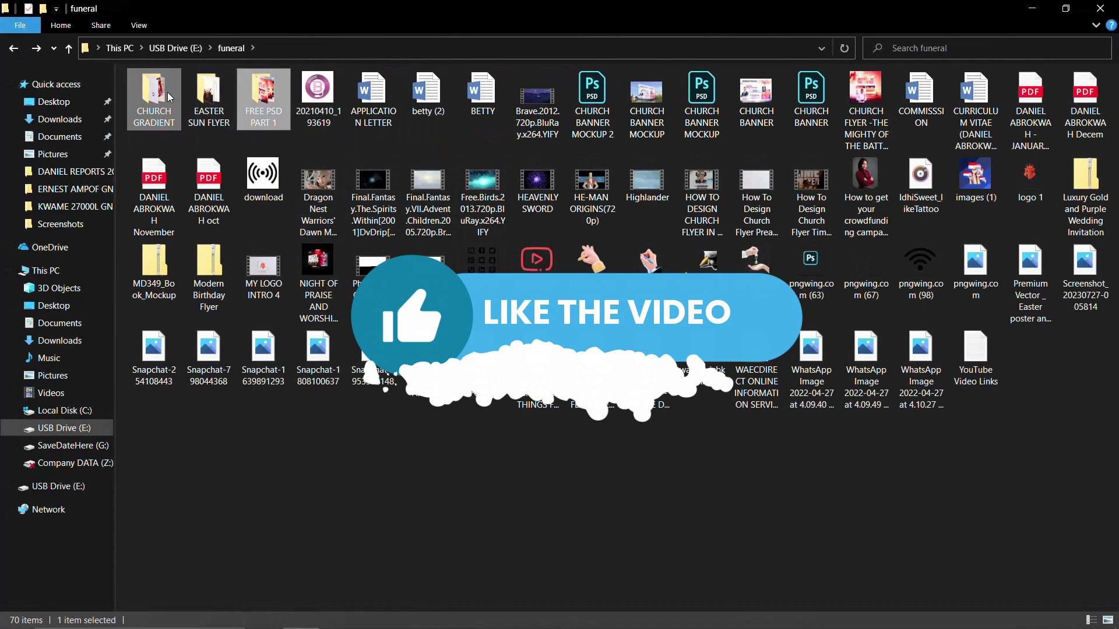
double_click(260, 103)
left_click_drag(723, 187, 111, 121)
left_click(739, 107)
left_click(663, 120)
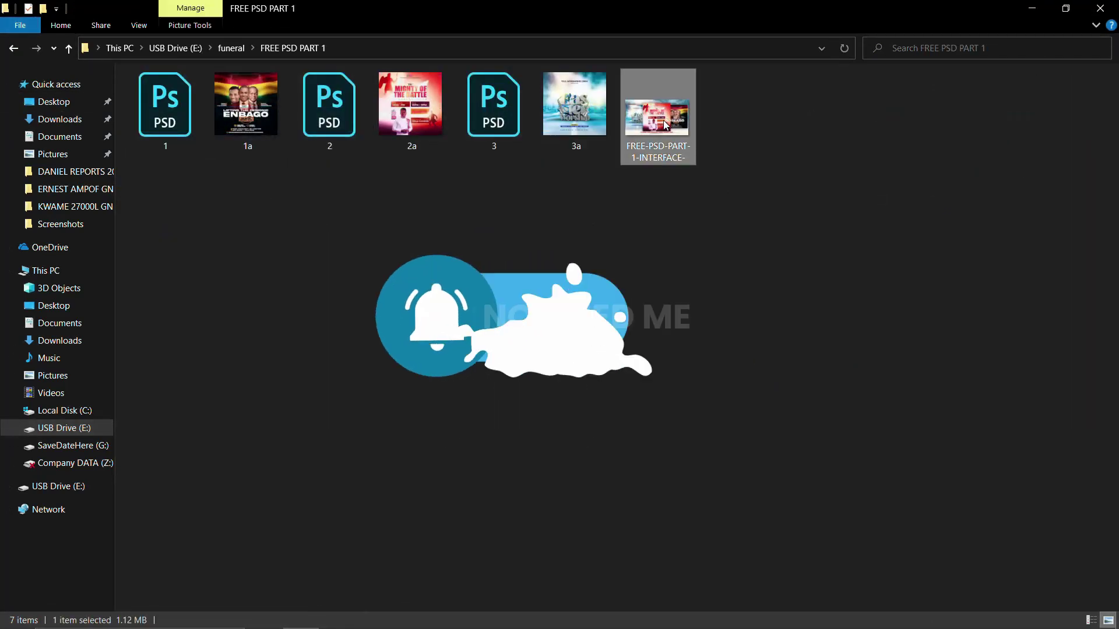
Step: Open the FREE-PSD-PART-1-INTERFACE- image in a maximized viewer and inspect the central flyer at 200% zoom
double_click(660, 122)
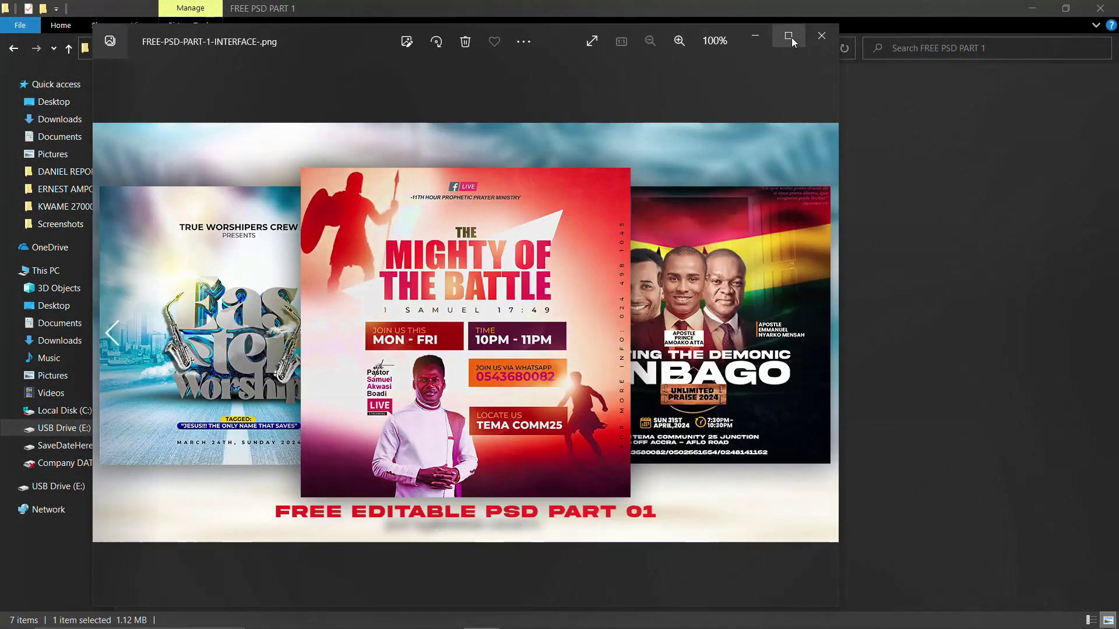
left_click(789, 37)
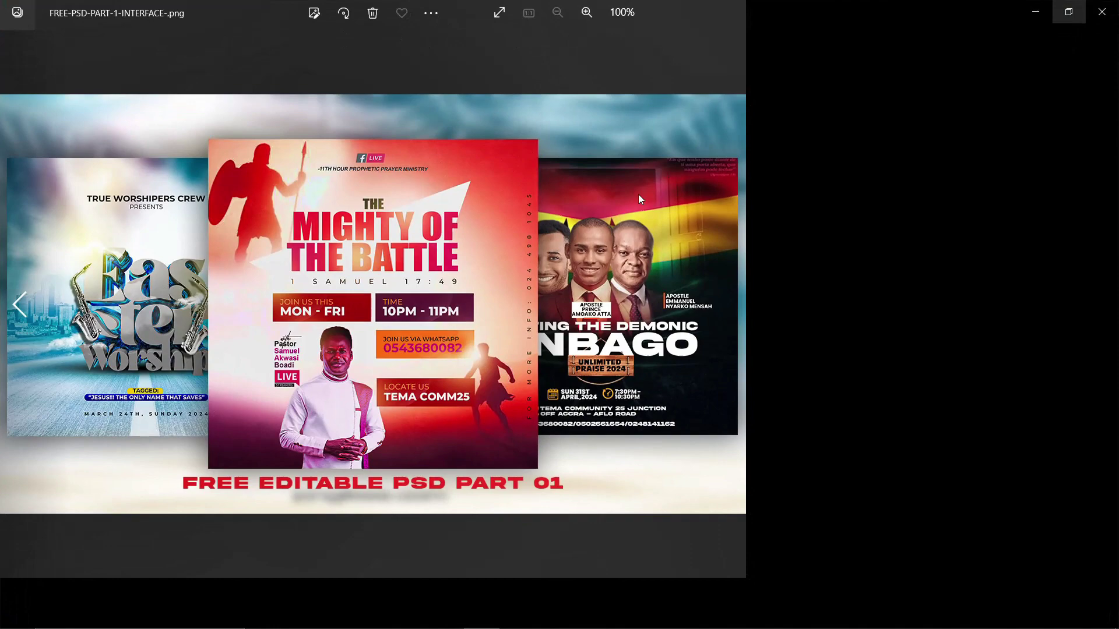
scroll(589, 353, "up", 2)
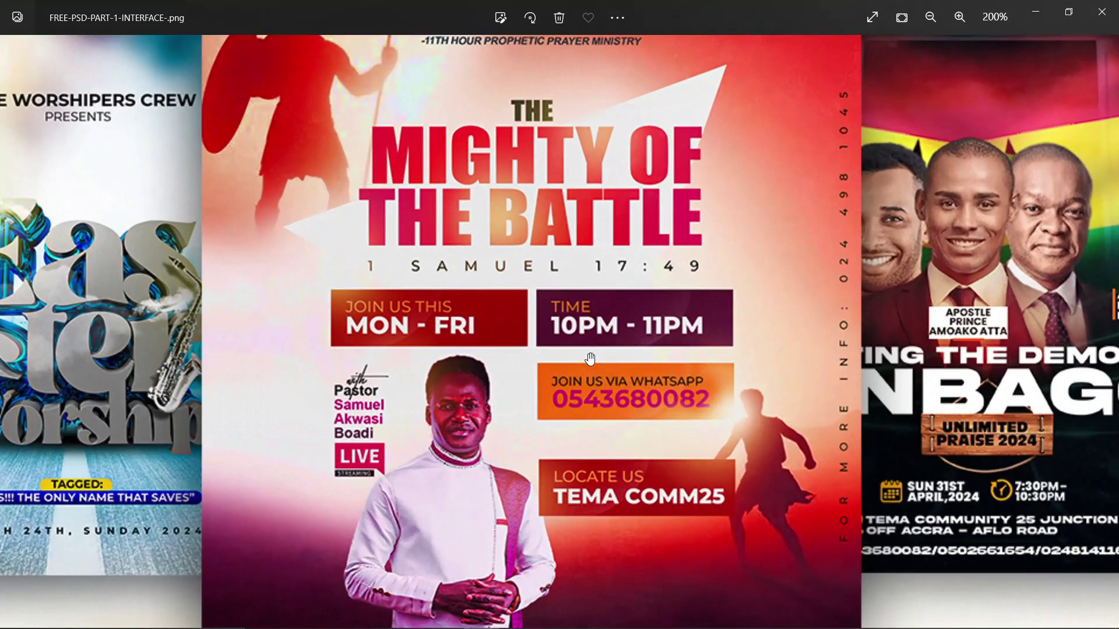
left_click_drag(583, 350, 519, 456)
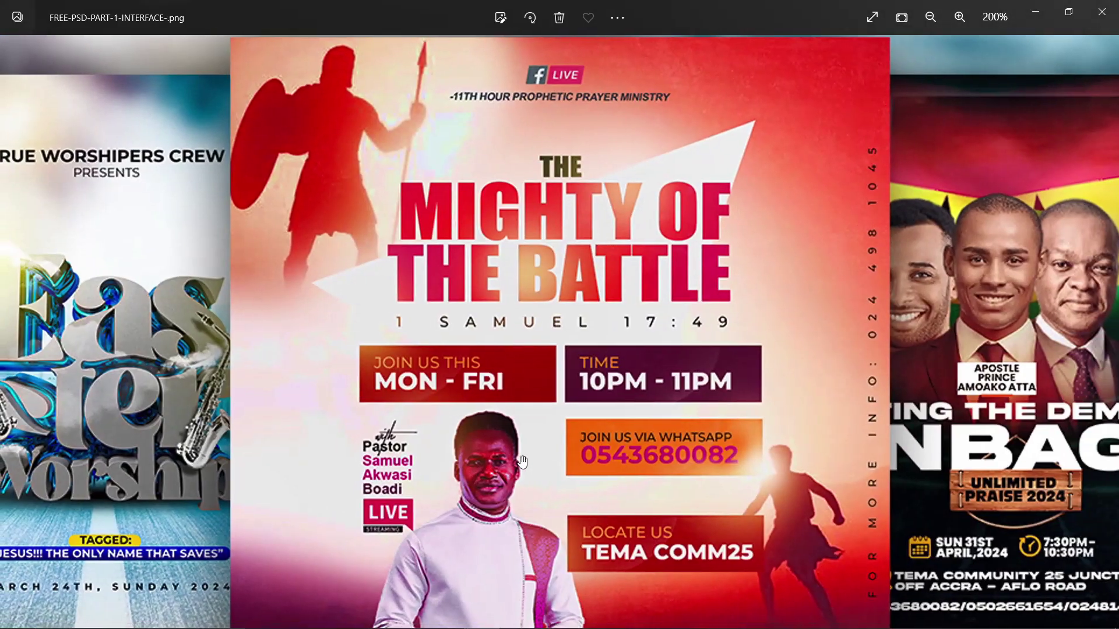
scroll(520, 457, "down", 2)
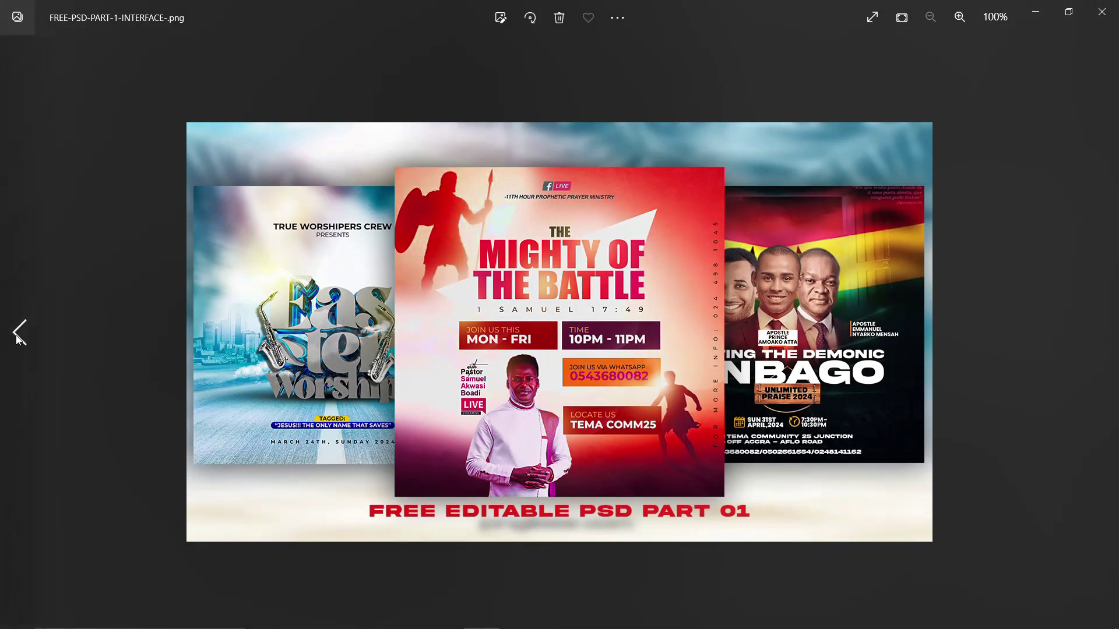
Step: Browse backward through the 3a, 2a and 1a flyer previews, and close the image viewer
left_click(19, 333)
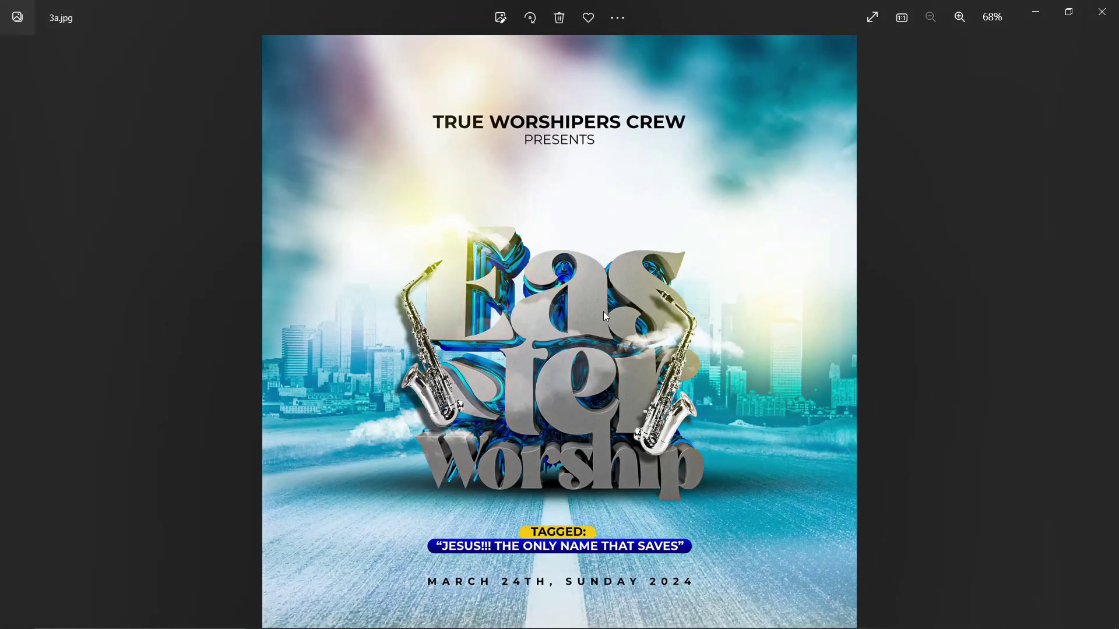
left_click(24, 331)
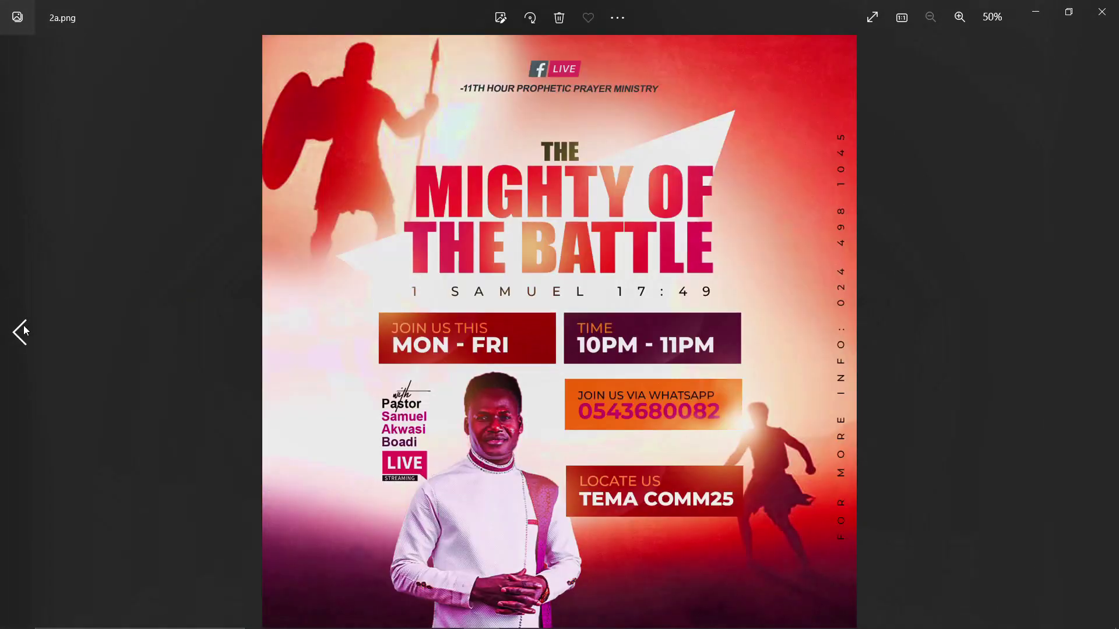
left_click(24, 331)
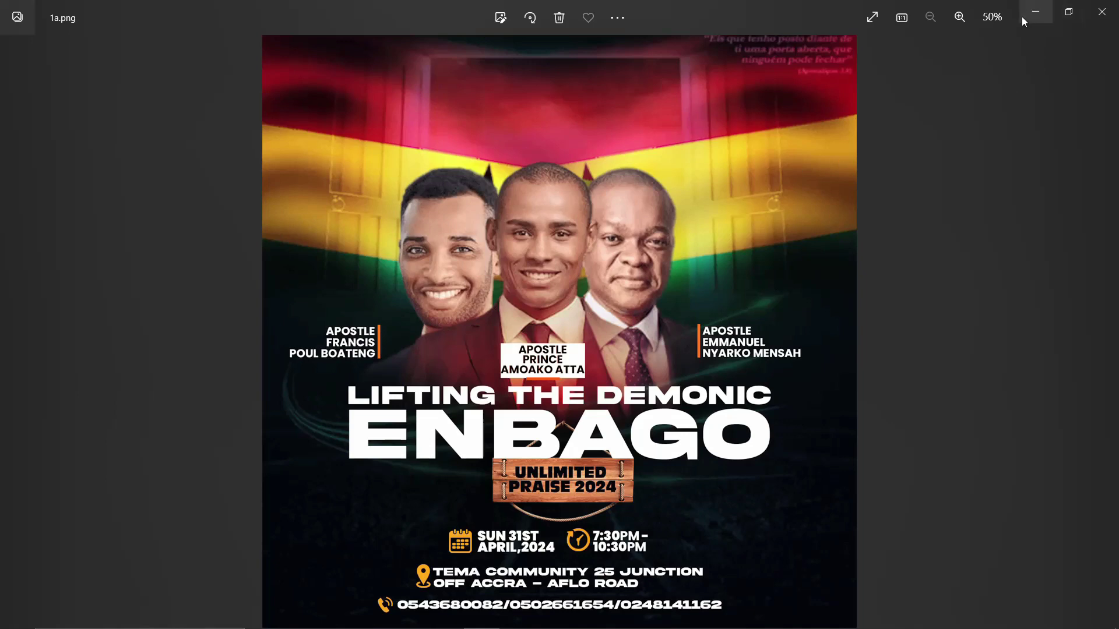
left_click(1114, 15)
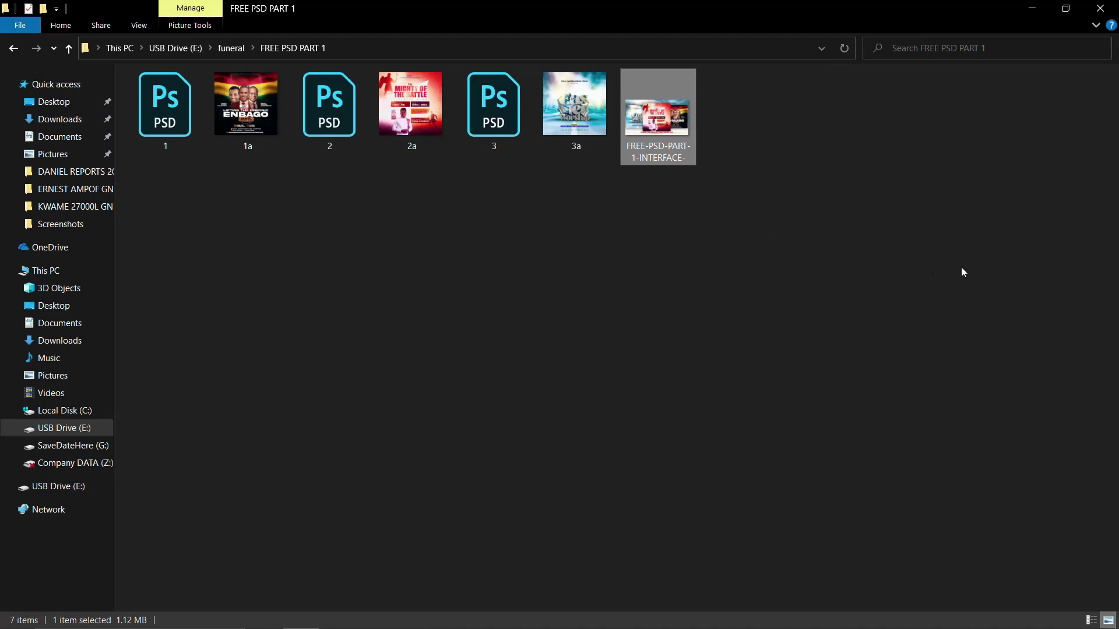
Step: Open the 1a flyer preview, inspect its title and event details up close, and close it
double_click(245, 108)
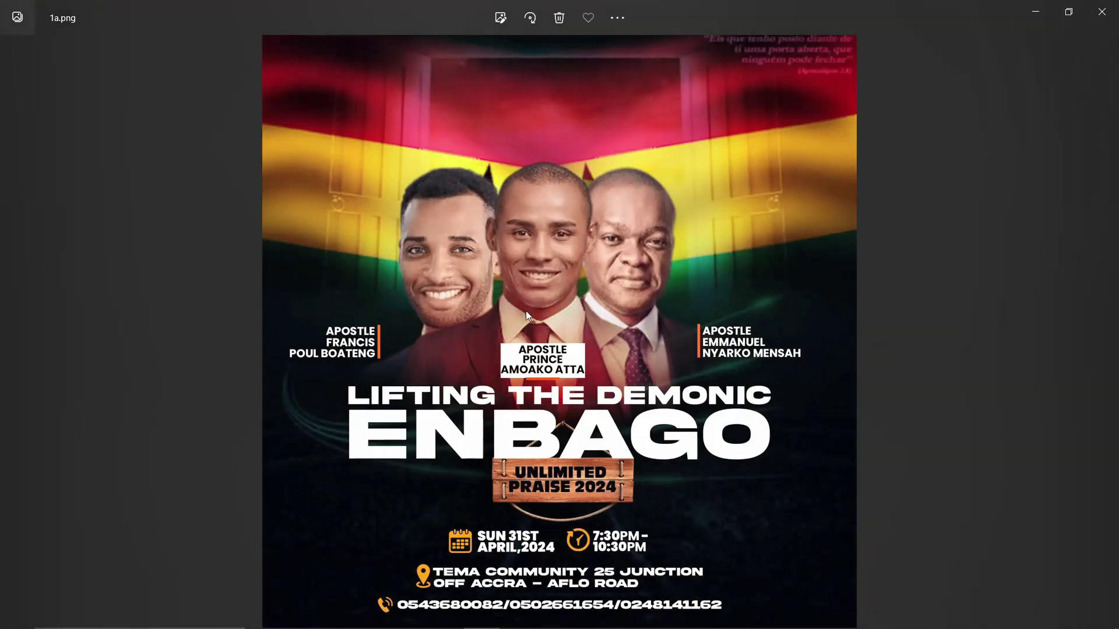
scroll(528, 292, "up", 3)
scroll(586, 434, "down", 3)
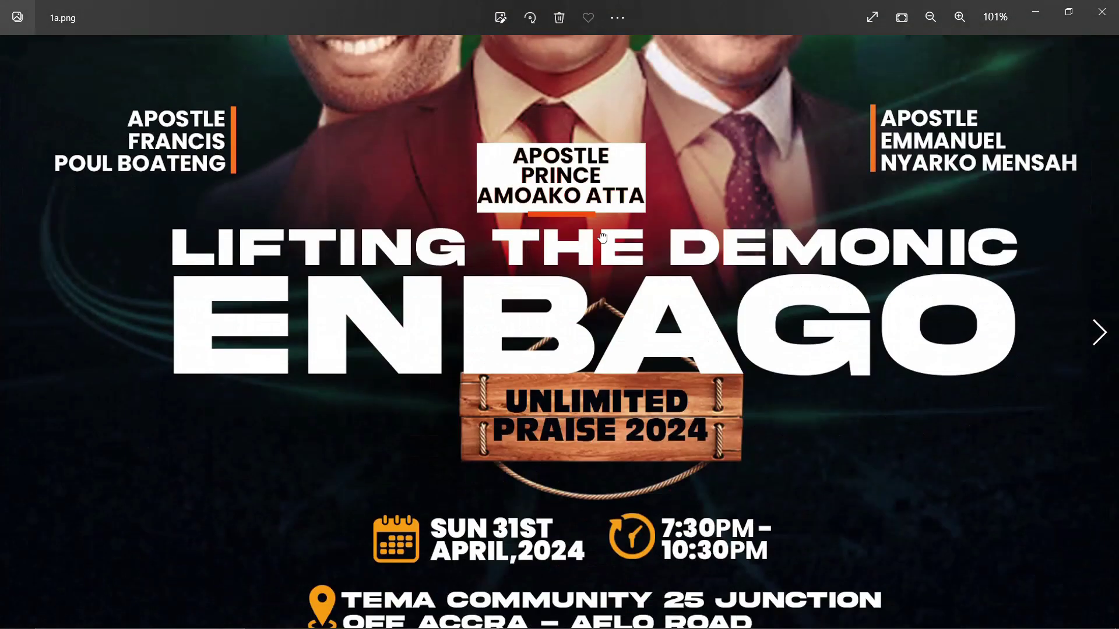
left_click(1115, 14)
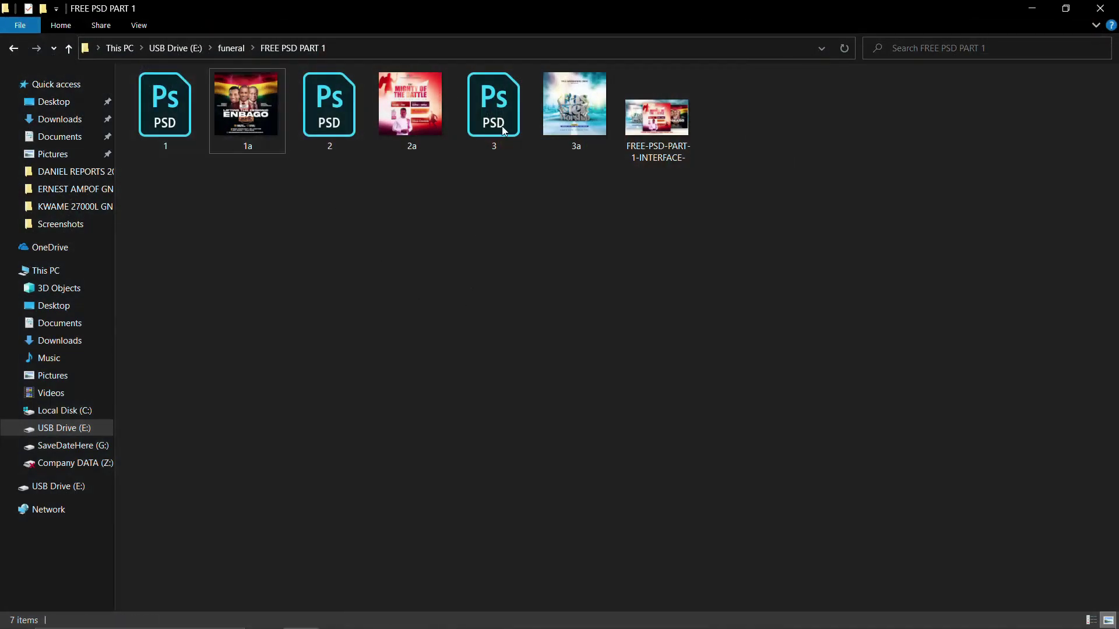
Step: View the 2a flyer preview from the folder and close it
left_click(414, 118)
double_click(415, 118)
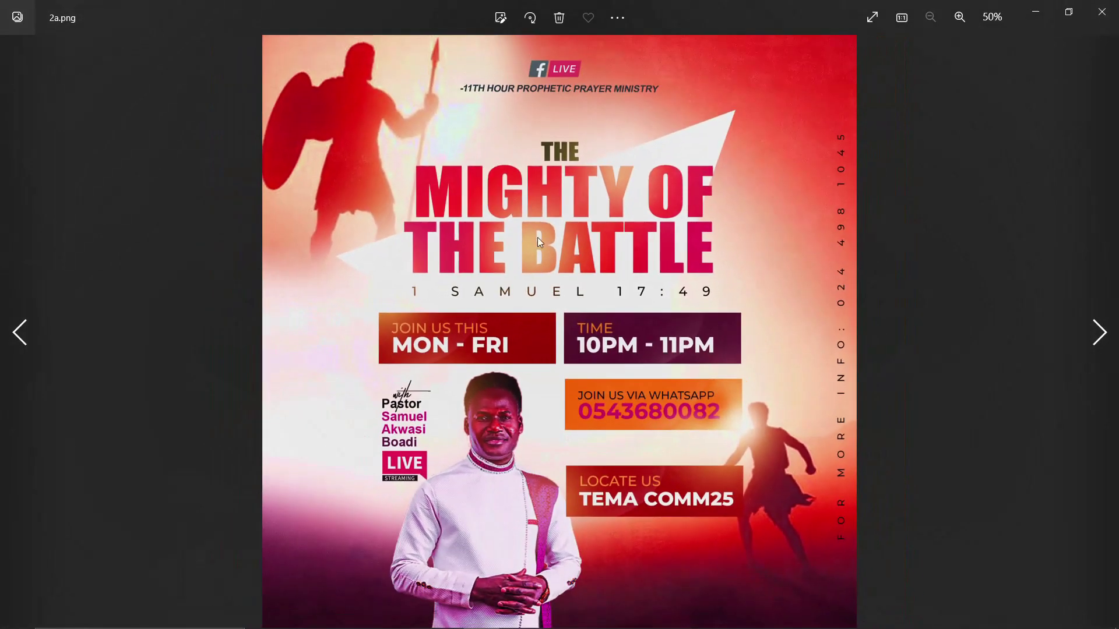
left_click(1101, 12)
Step: Open the 3a flyer preview, browse back through the flyers to 1a, and close the viewer
double_click(551, 115)
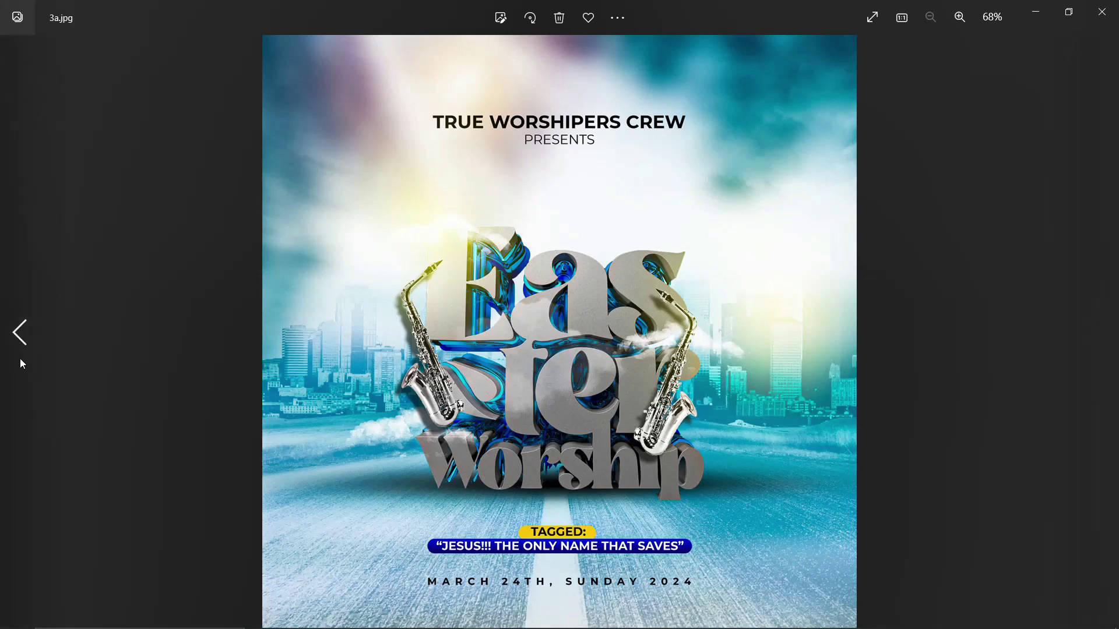
left_click(16, 326)
left_click(15, 324)
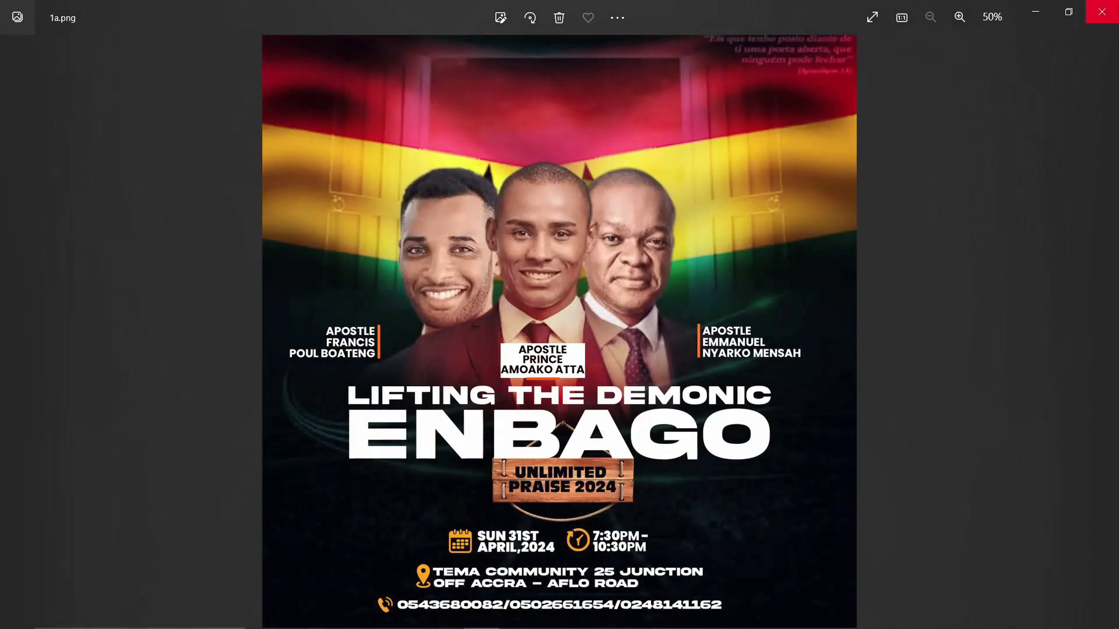
left_click(1101, 11)
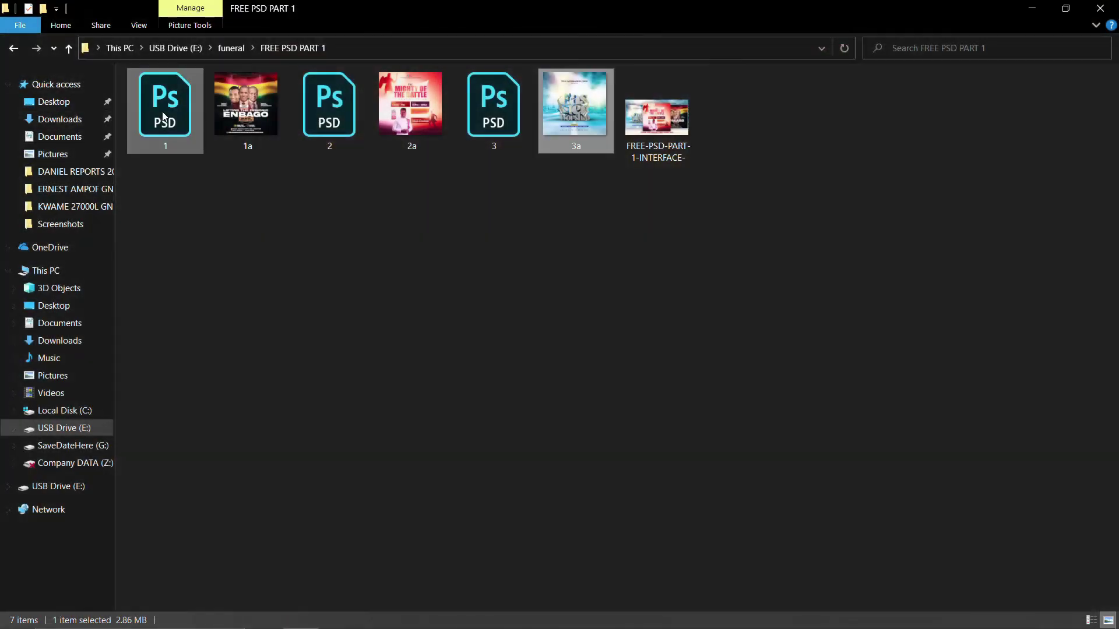
Step: Open the PSD file 1 in Photoshop and enlarge the flyer to about 45%
double_click(164, 116)
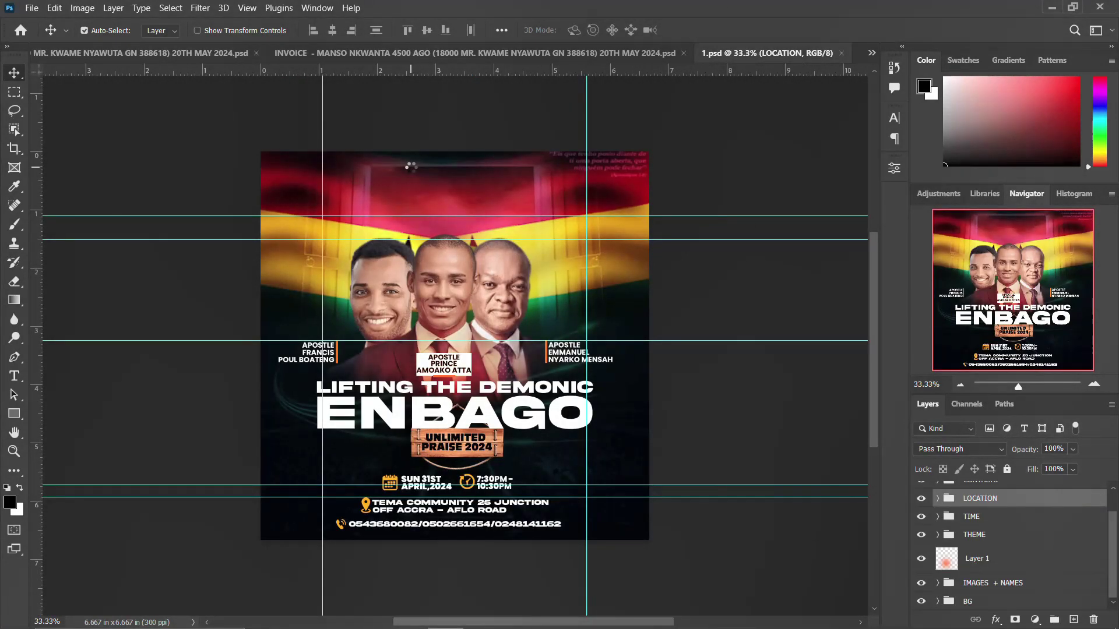
key("ctrl+plus")
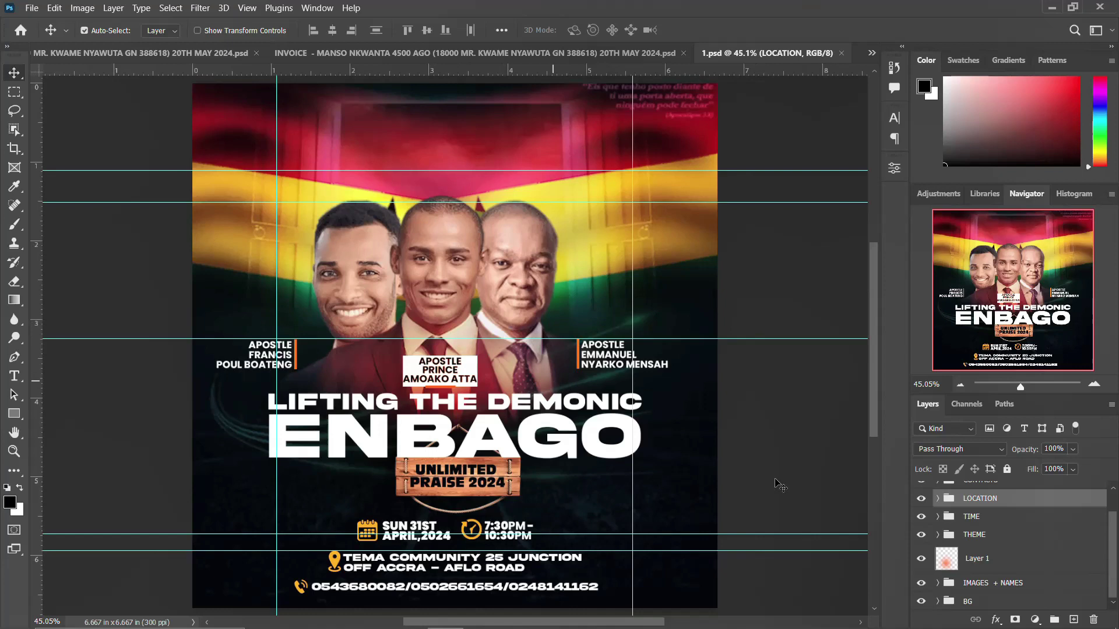
scroll(923, 502, "up", 2)
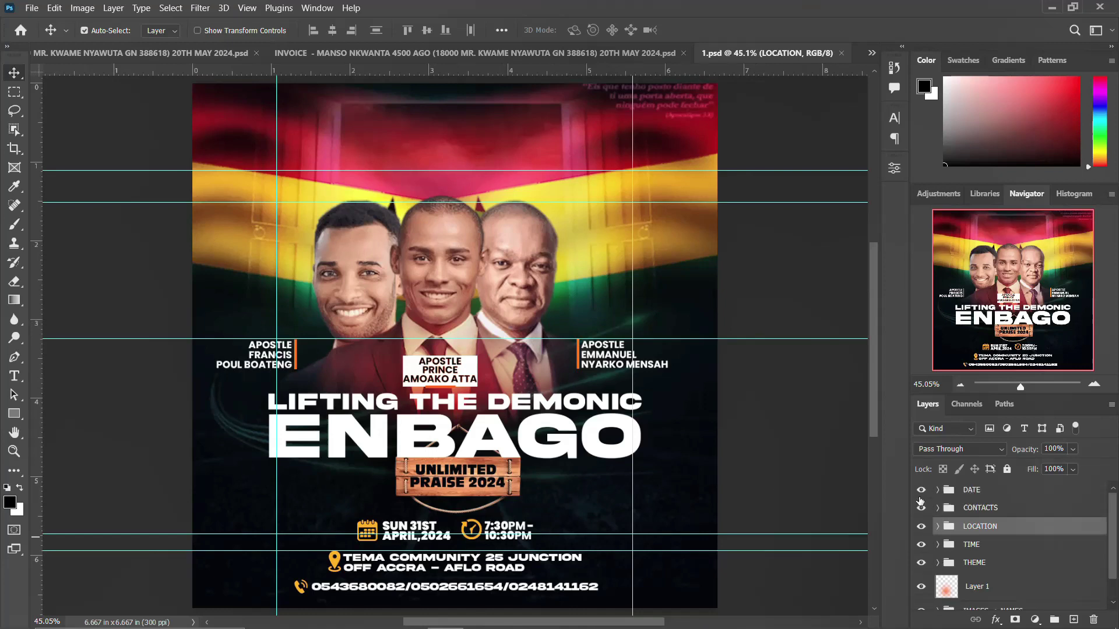
Step: Check what the DATE, CONTACTS, TIME and THEME groups contain by hiding and showing each one in turn
left_click(921, 490)
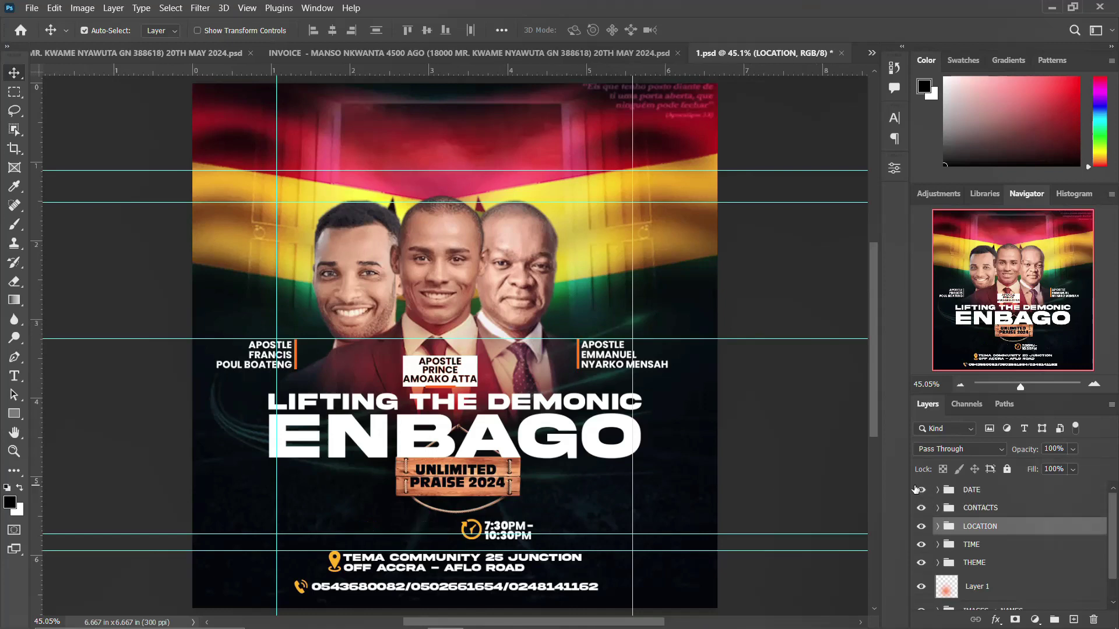
left_click(919, 490)
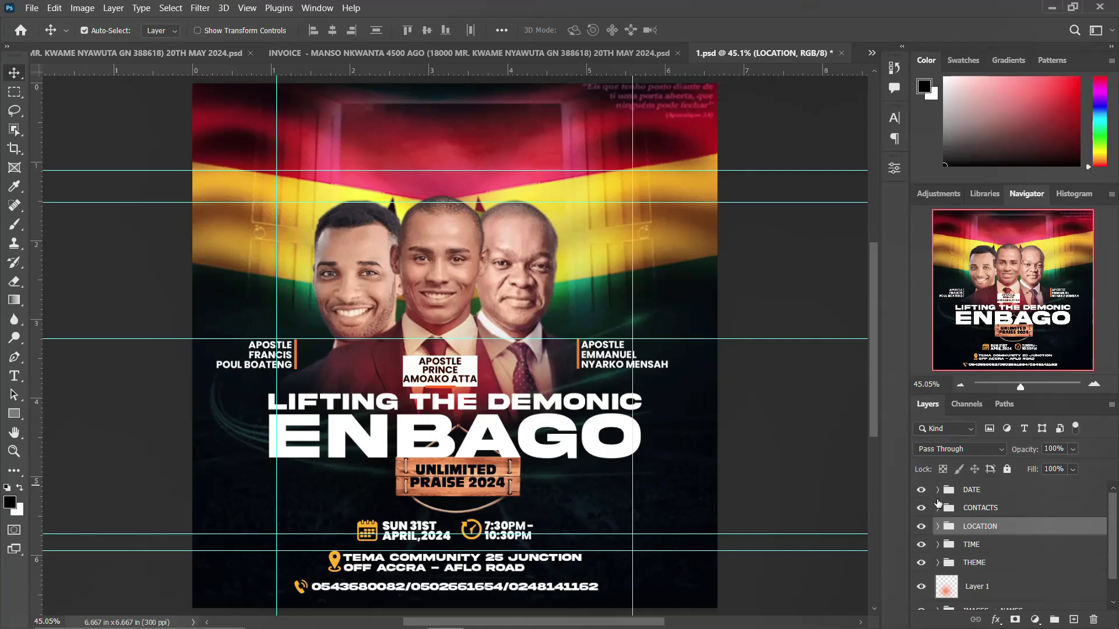
left_click(920, 508)
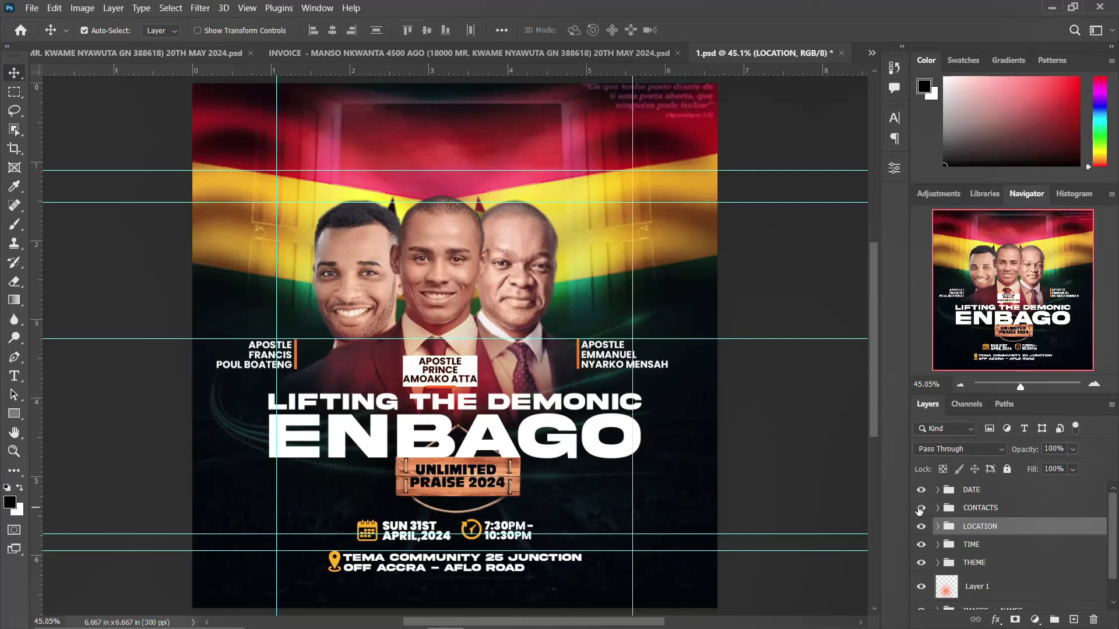
left_click(921, 508)
left_click(921, 544)
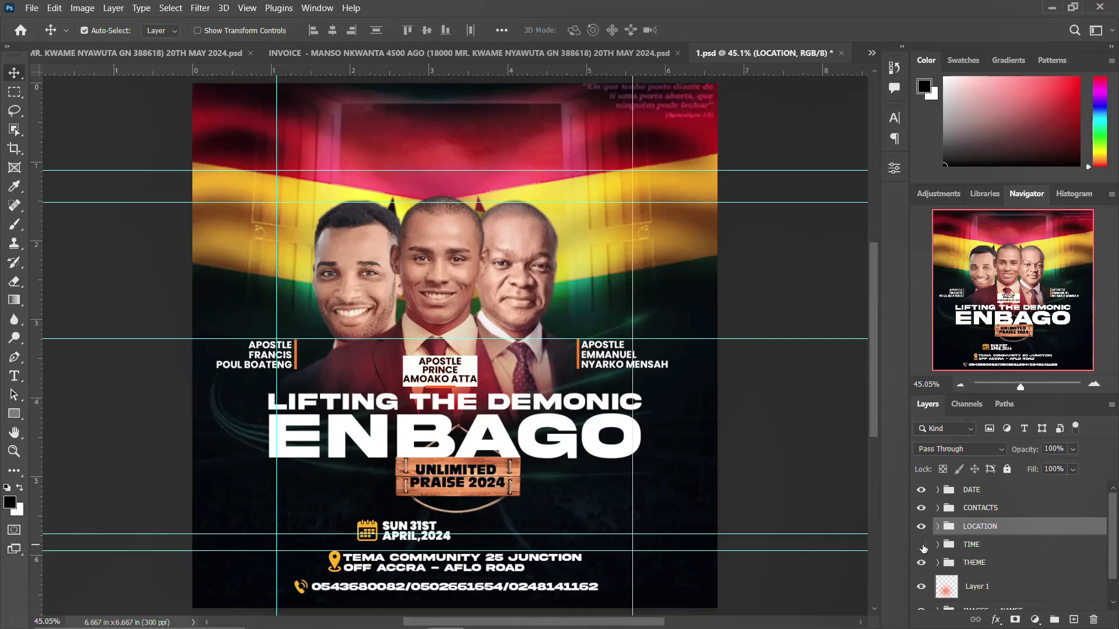
left_click(921, 545)
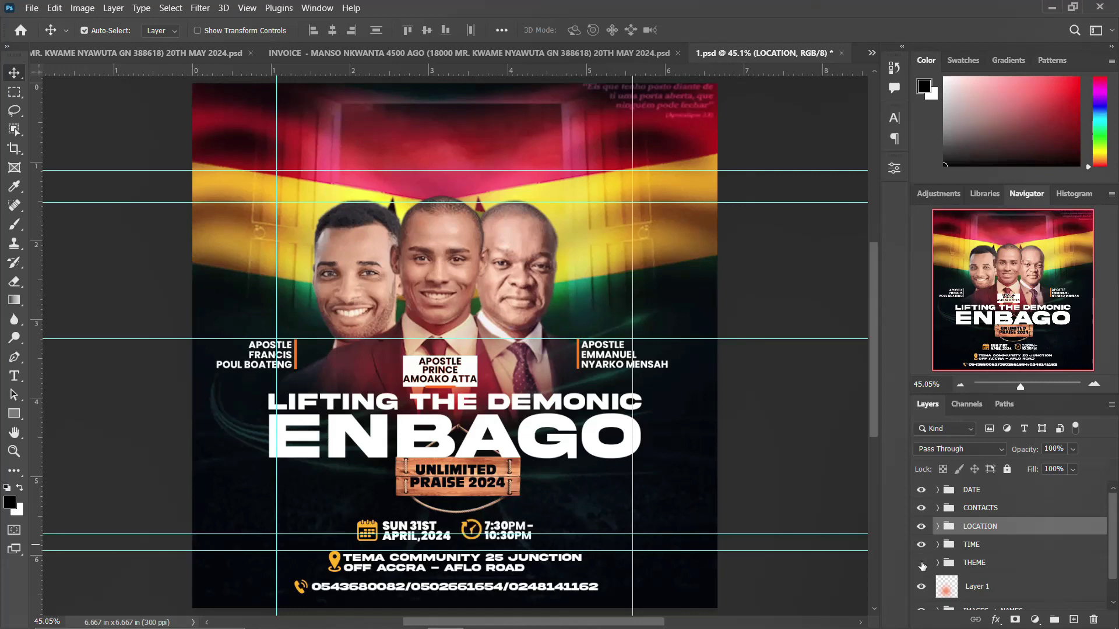
left_click(921, 564)
left_click(921, 563)
Step: Check what the IMAGES + NAMES and BG groups contribute by hiding and showing each one
scroll(923, 568, "down", 1)
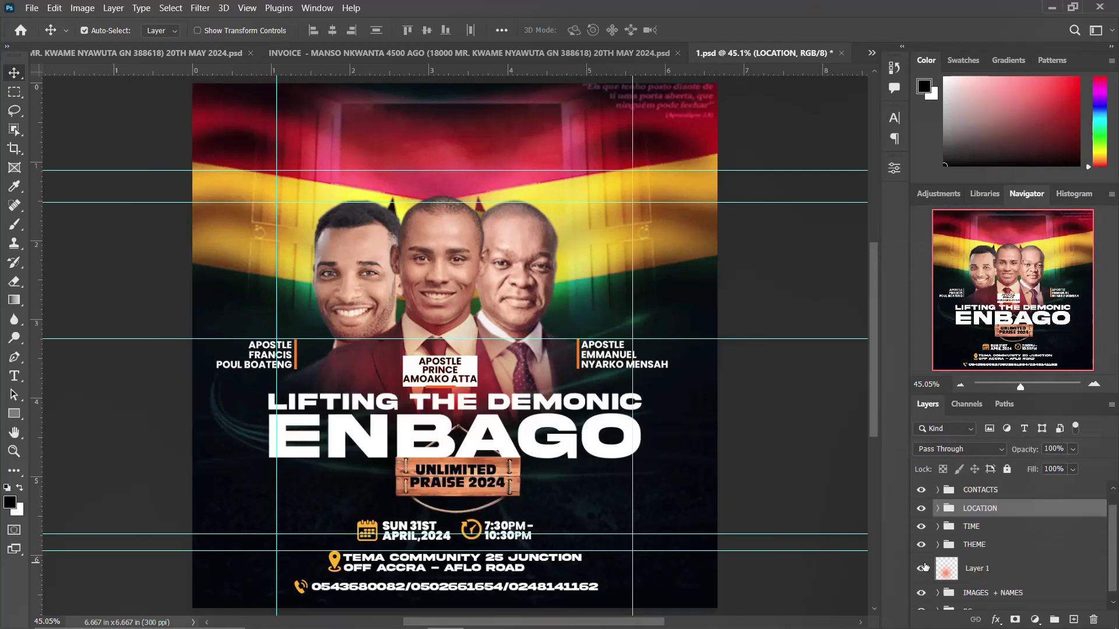
scroll(924, 572, "down", 1)
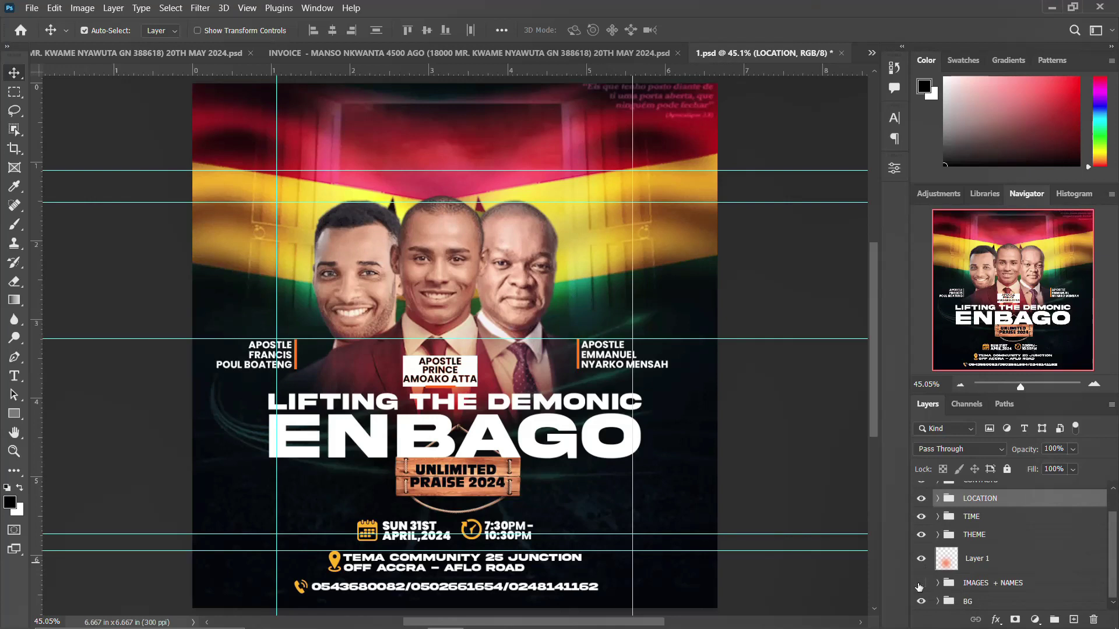
left_click(920, 583)
left_click(920, 583)
left_click(921, 602)
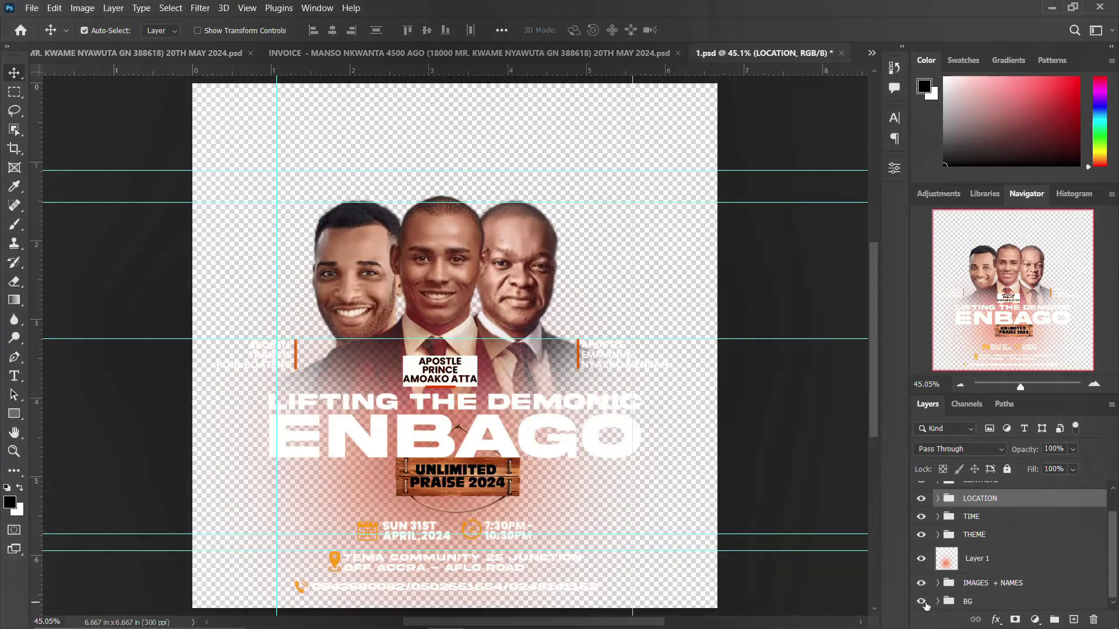
left_click(922, 602)
Step: Expand the BG group, look through its background layers, and collapse it again
scroll(972, 537, "up", 1)
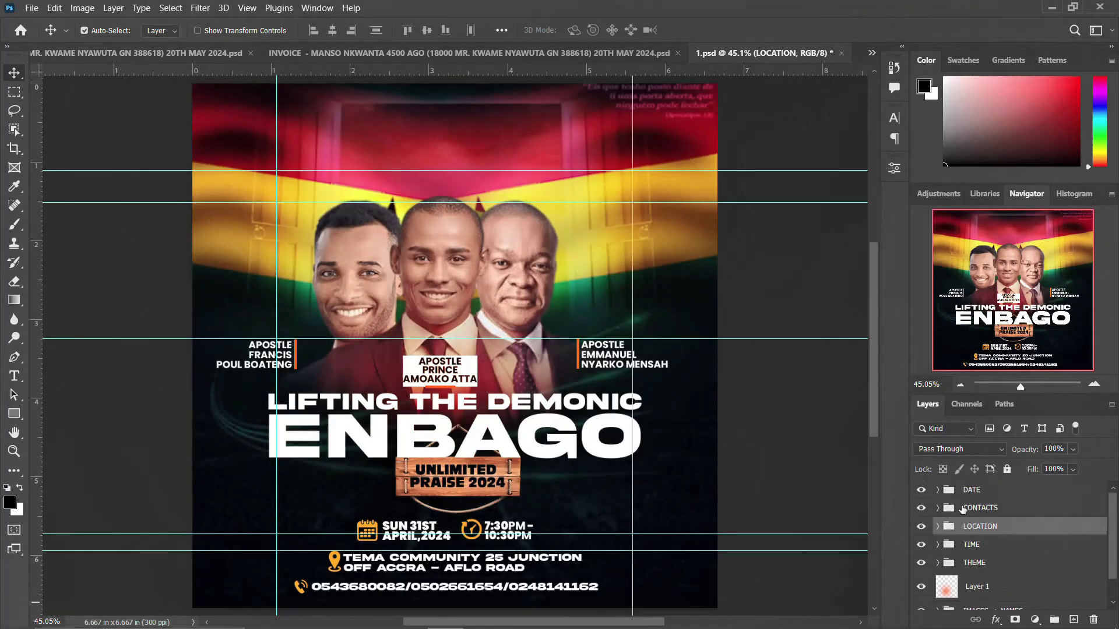
scroll(946, 564, "down", 1)
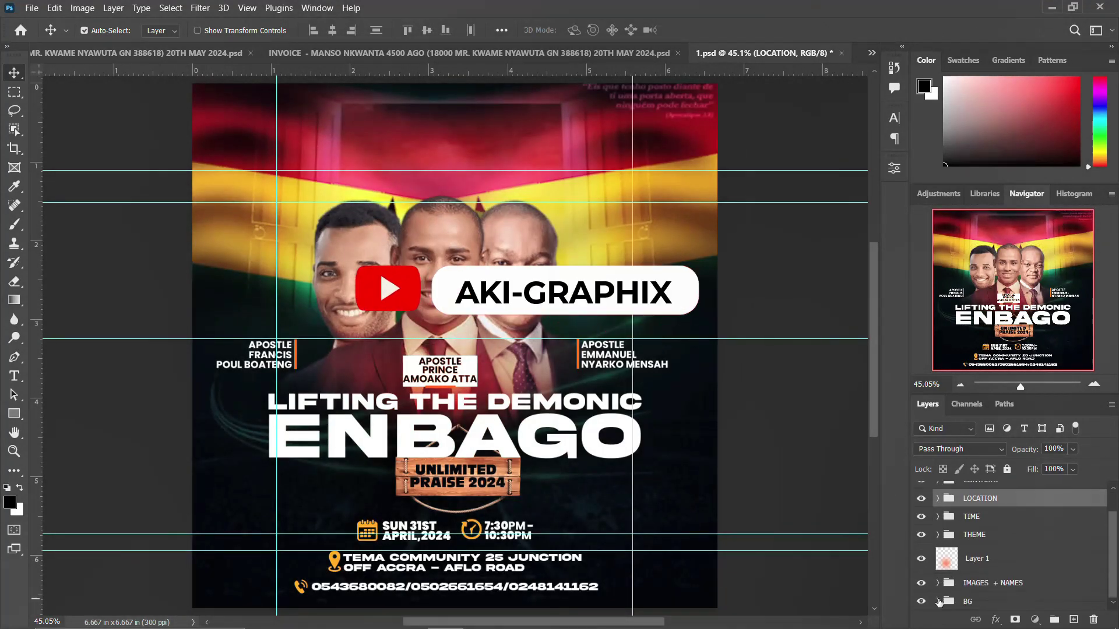
left_click(937, 601)
scroll(968, 576, "down", 5)
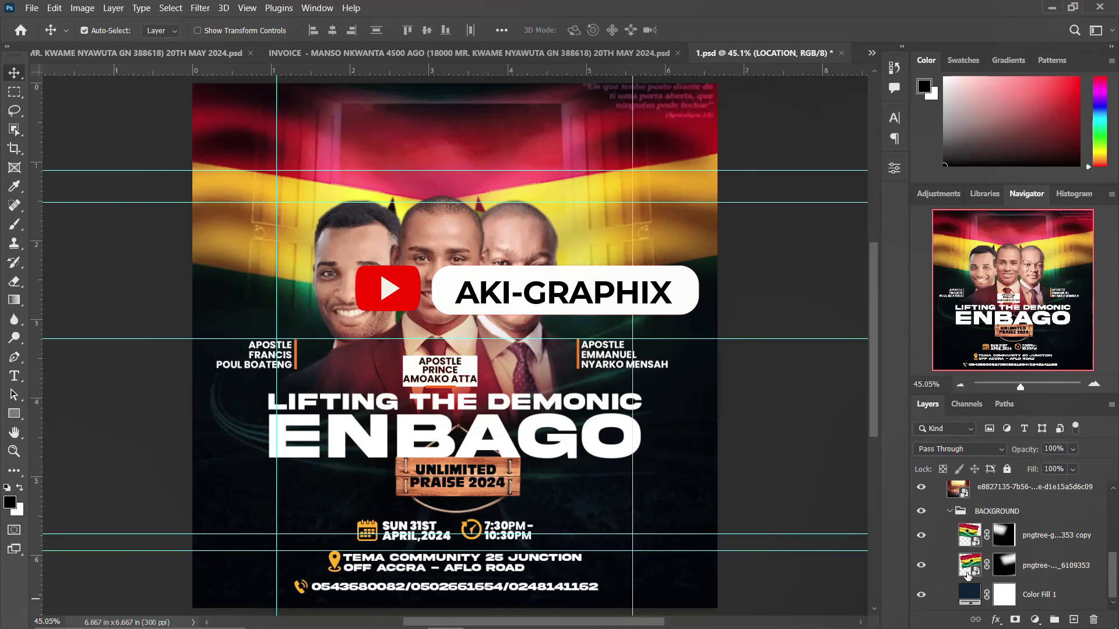
scroll(968, 575, "up", 3)
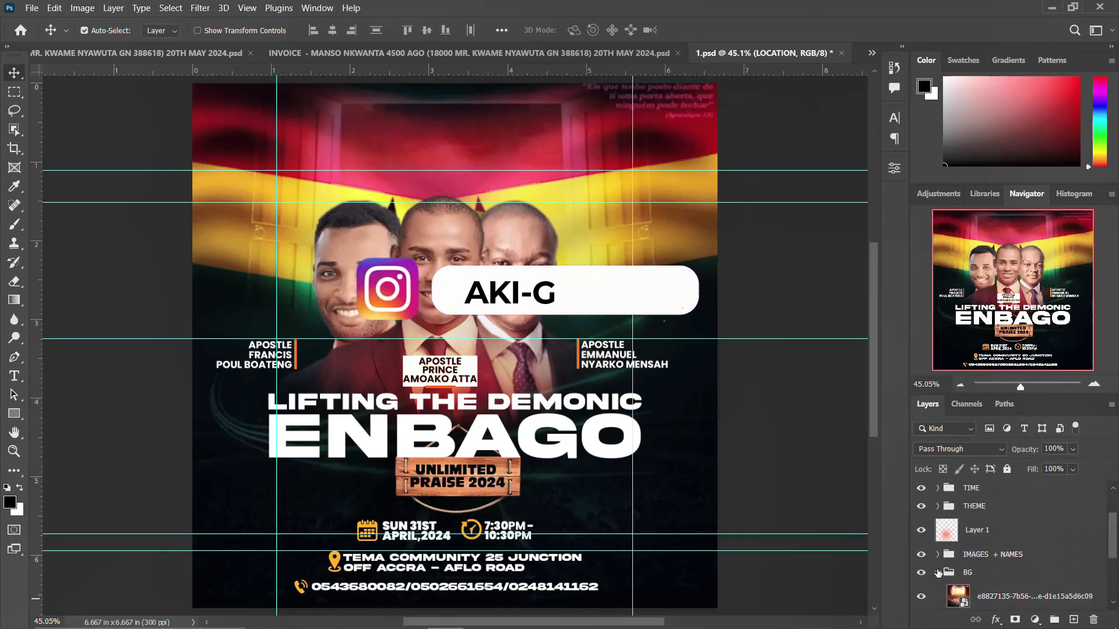
left_click(937, 536)
Step: Expand the IMAGES + NAMES group and look through its layers
left_click(938, 583)
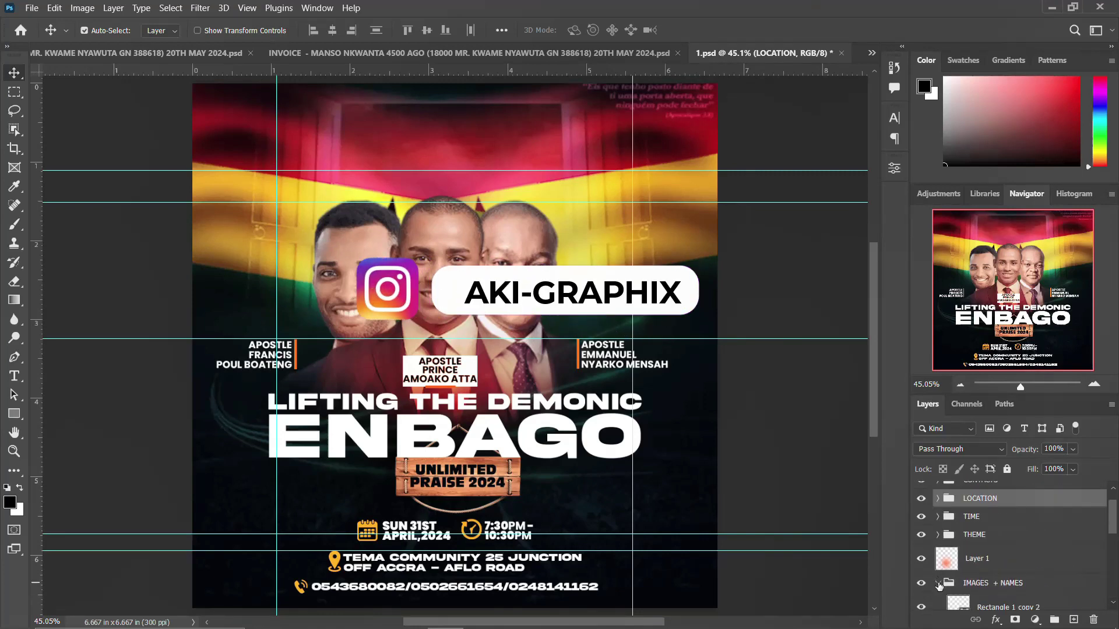
scroll(939, 582, "down", 2)
scroll(991, 562, "down", 1)
scroll(993, 561, "down", 3)
scroll(994, 561, "up", 8)
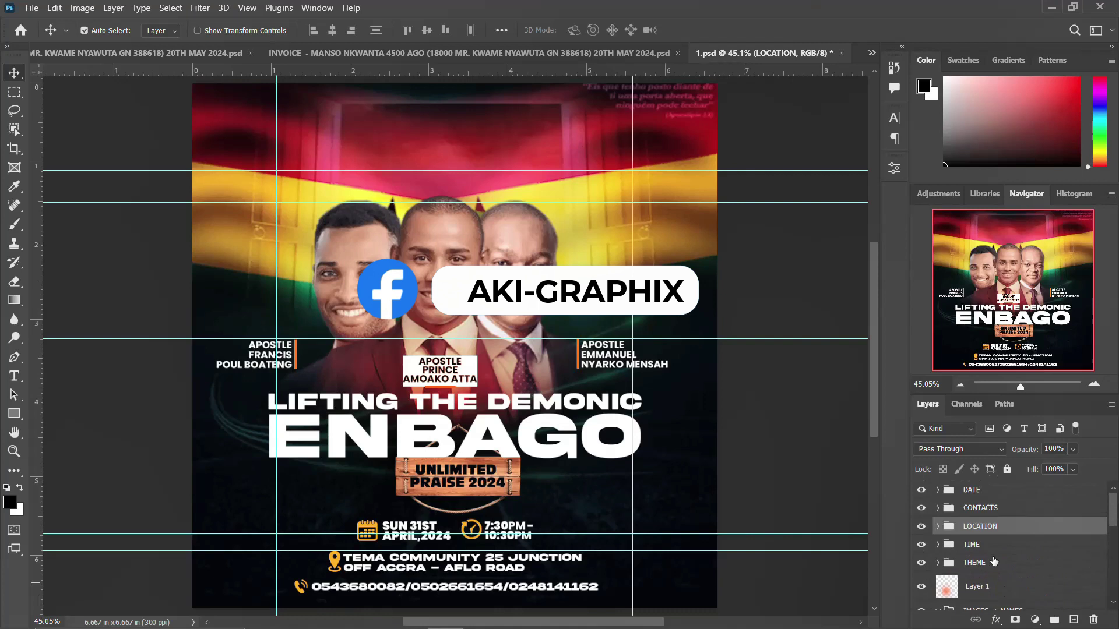
Step: Collapse the IMAGES + NAMES group and return to the top of the layer stack
scroll(993, 561, "down", 3)
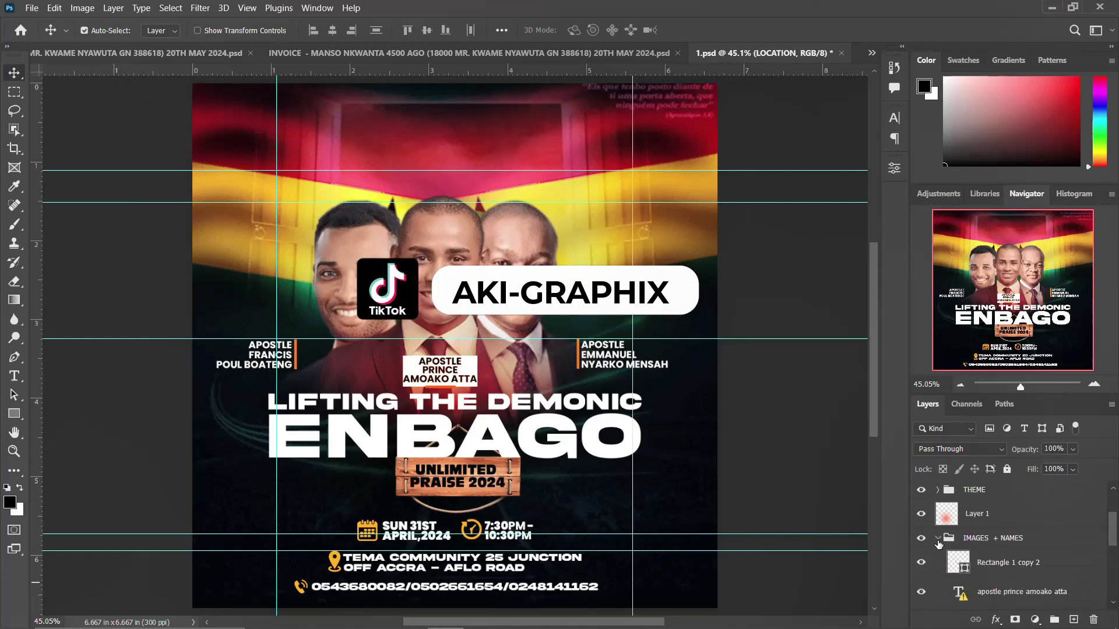
left_click(938, 538)
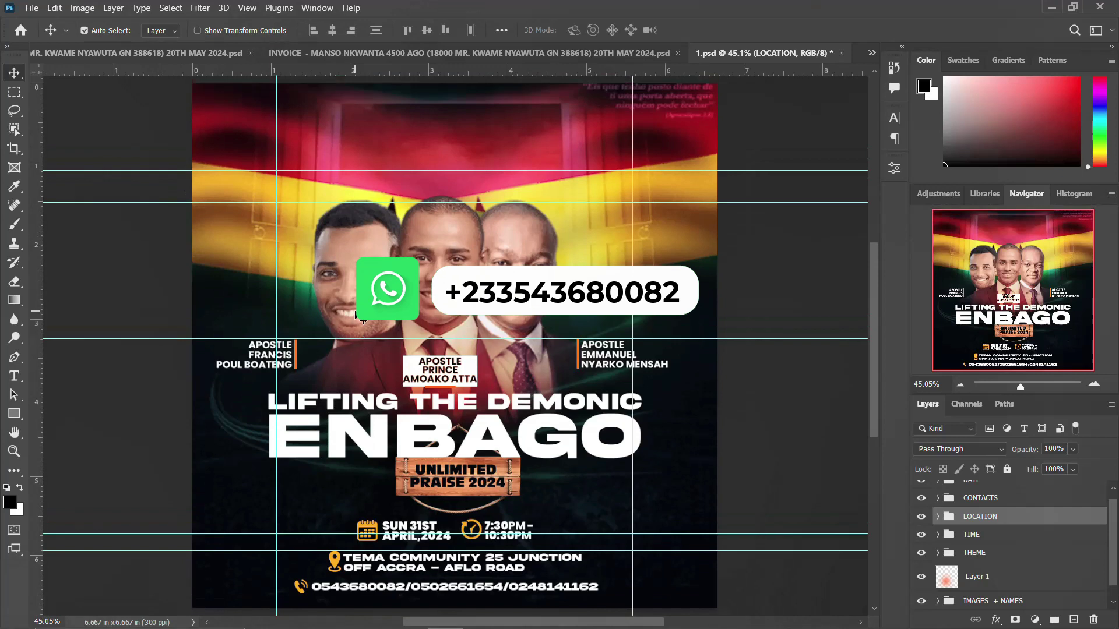
scroll(1055, 529, "up", 1)
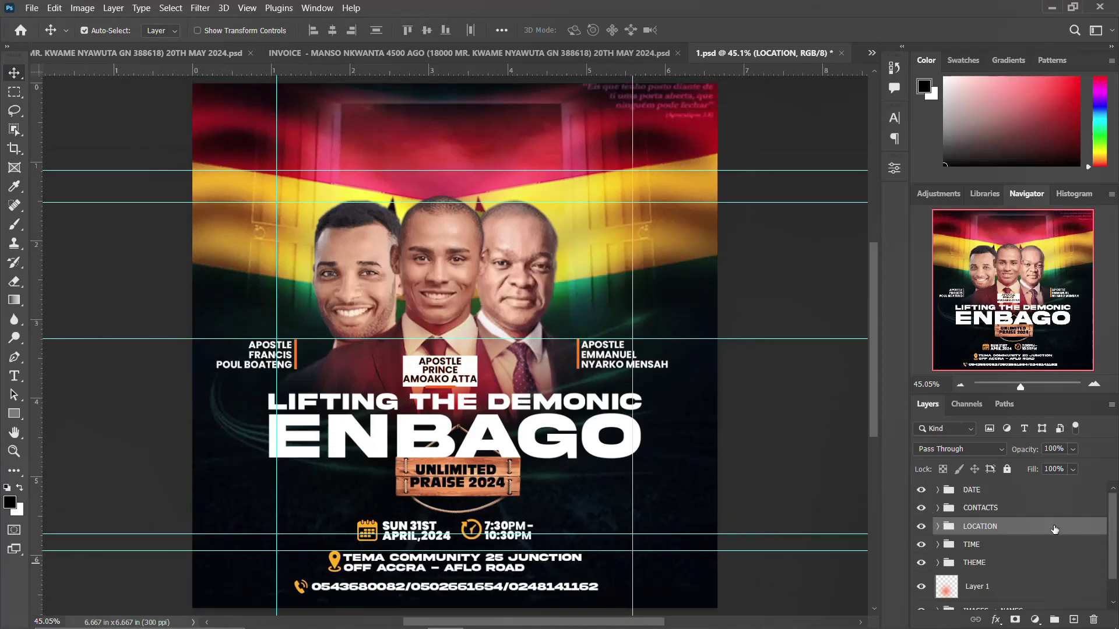
Step: Stamp all visible layers into a new merged layer above the DATE group
left_click(1030, 494)
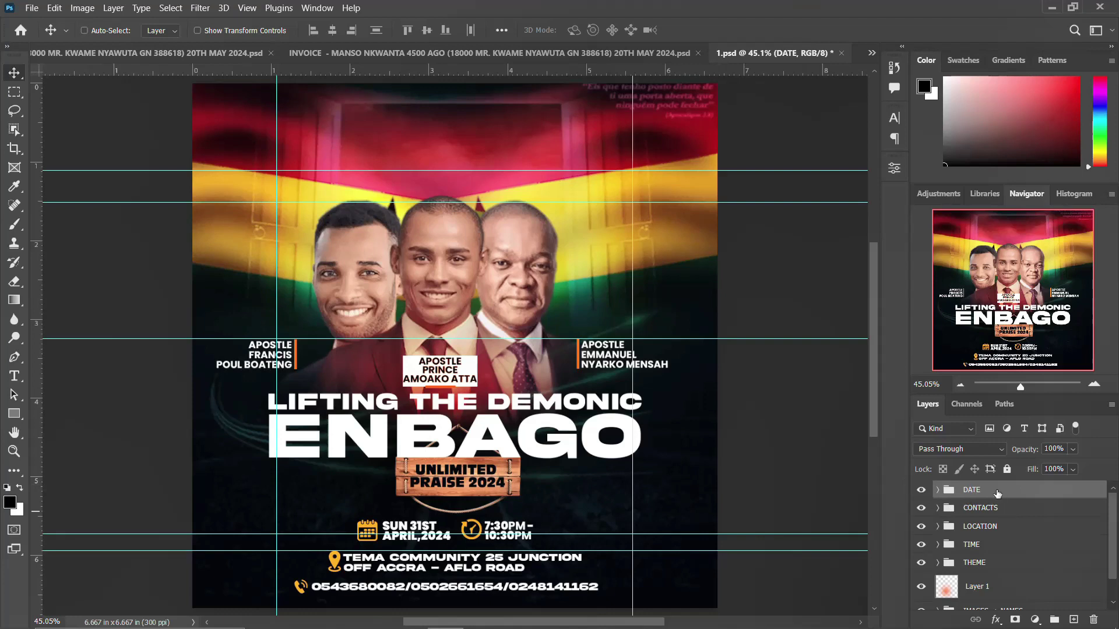
key("ctrl+alt+shift+e")
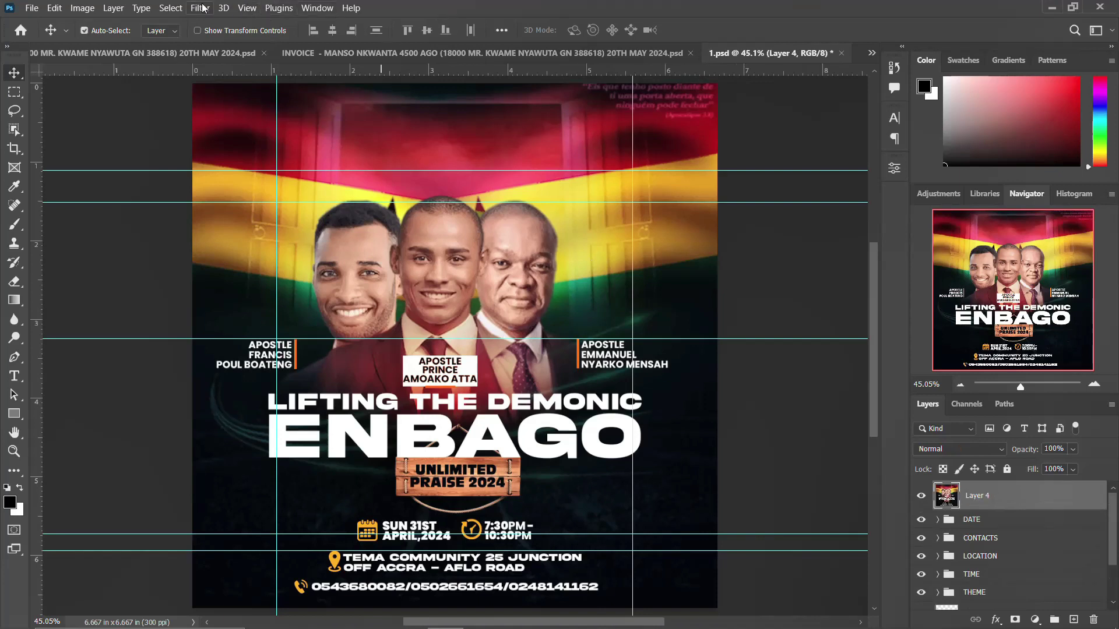
Step: Open the Camera Raw Filter on the merged layer and dismiss its welcome screen
left_click(246, 8)
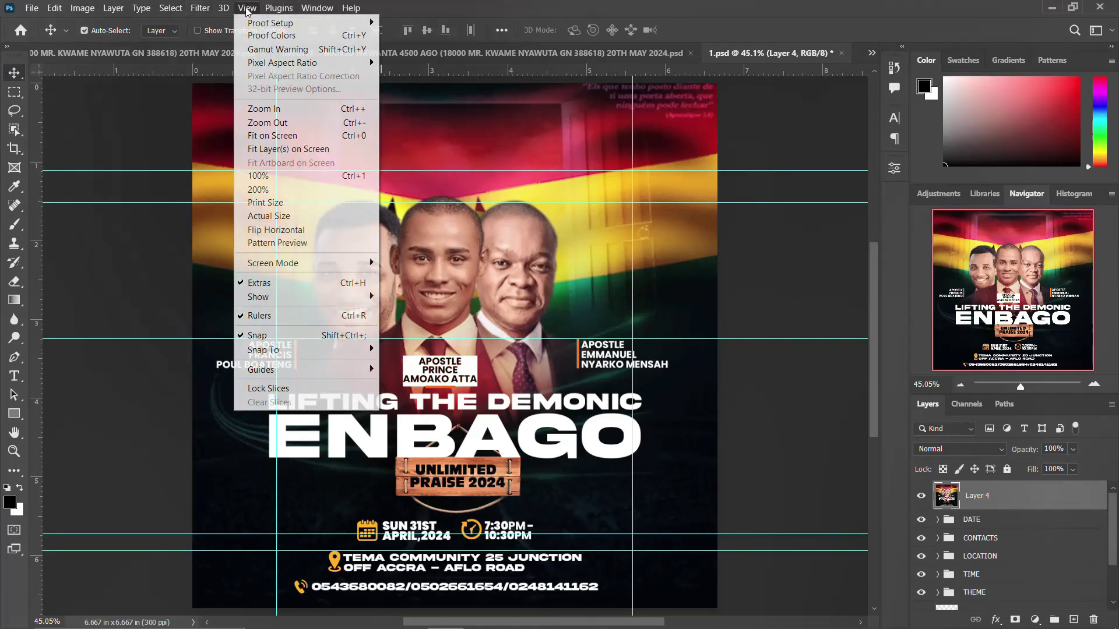
left_click(247, 8)
left_click(171, 8)
mouse_move(200, 8)
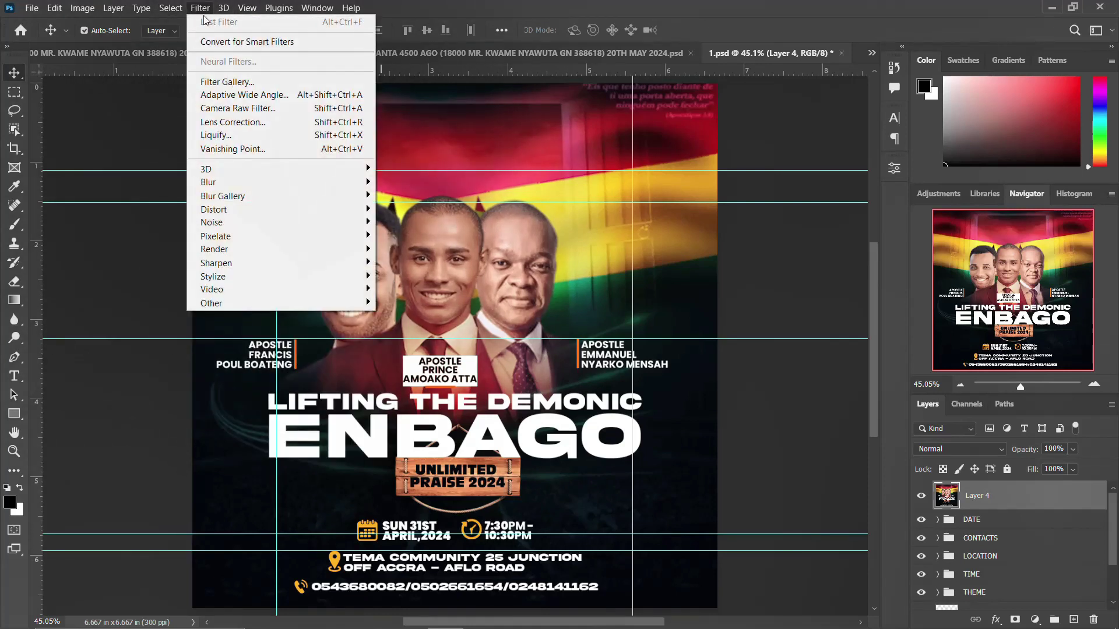
left_click(257, 108)
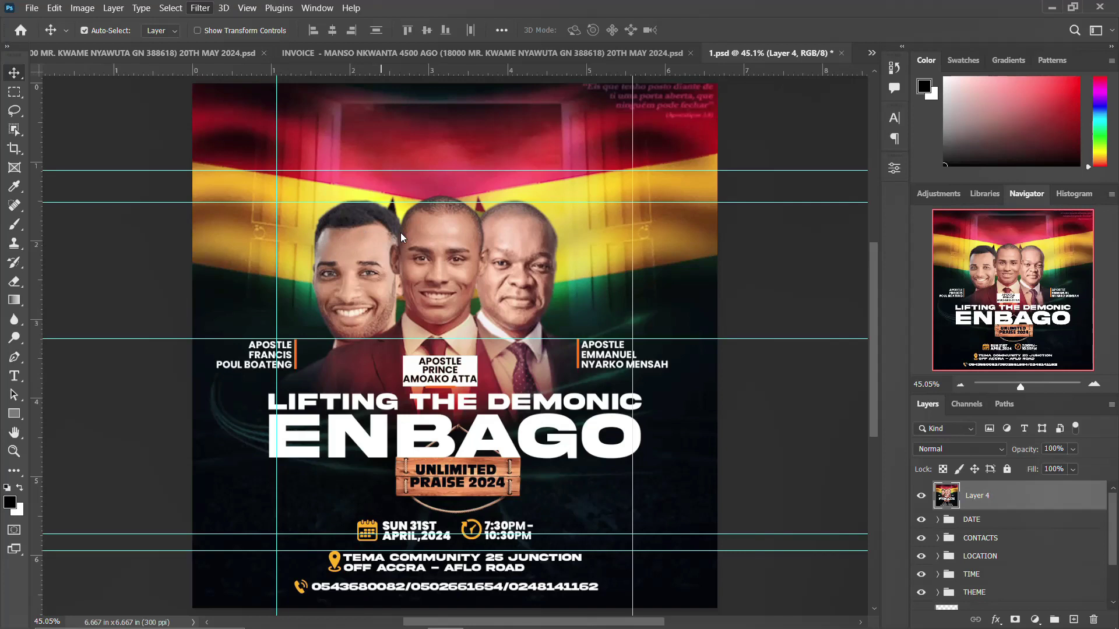
key("shift+ctrl+a")
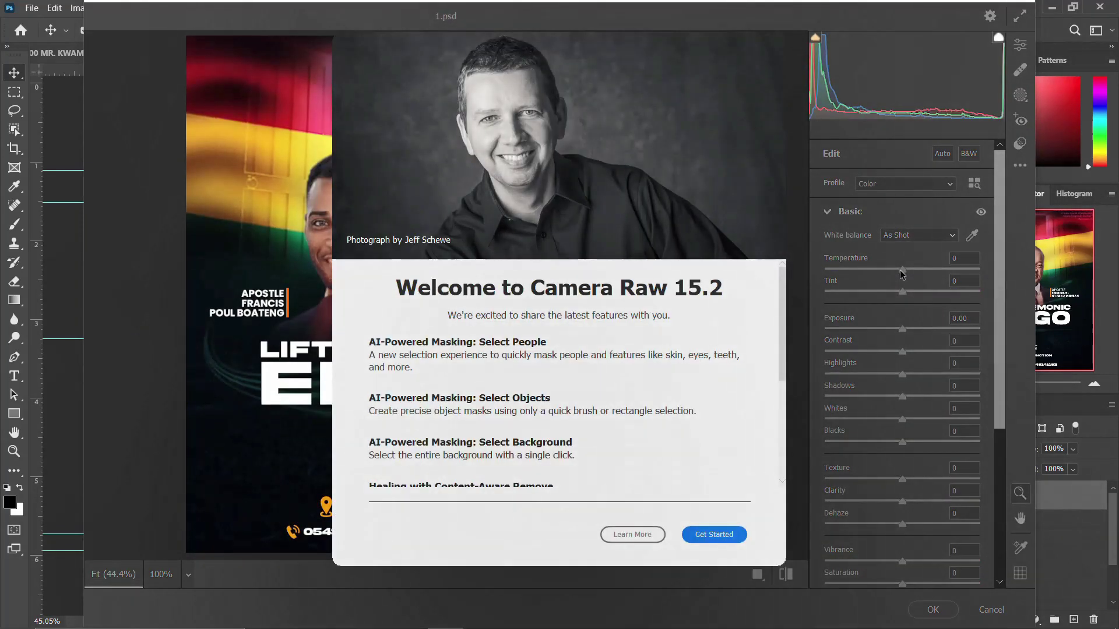
key("Return")
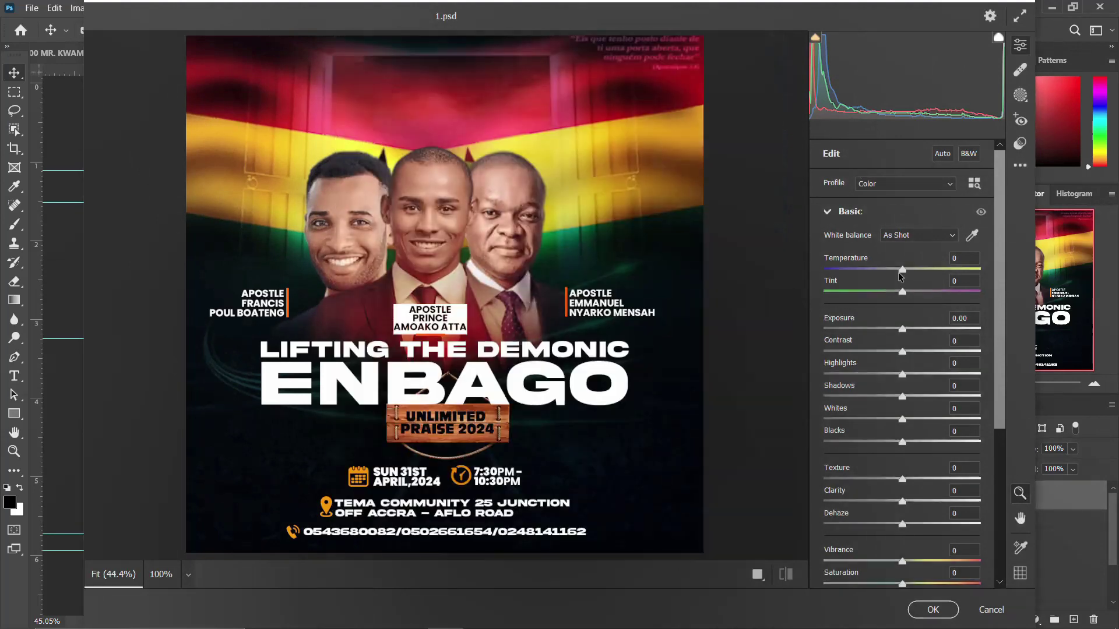
Step: Set Temperature to +21, Tint to -35, Exposure to -0.35, Contrast to +3, Highlights to +26, Shadows to +7, Whites to -36 and Blacks to +21
left_click_drag(904, 267, 918, 442)
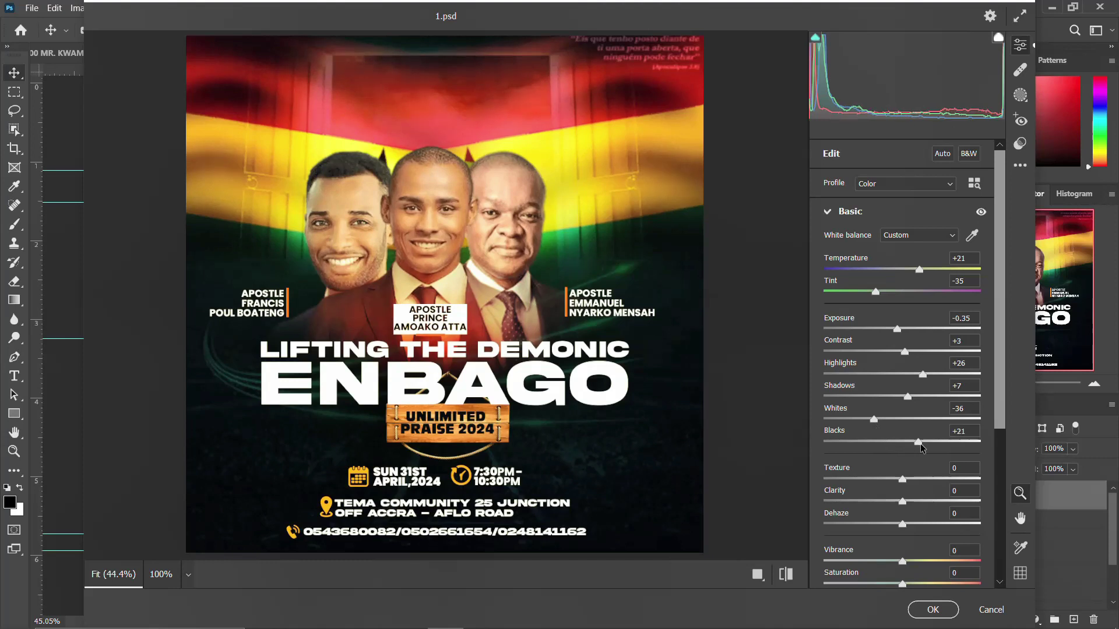
Step: Set Texture to +36, Clarity to +31, Dehaze to +21 and Vibrance to +31 in the Camera Raw adjustments
left_click(930, 479)
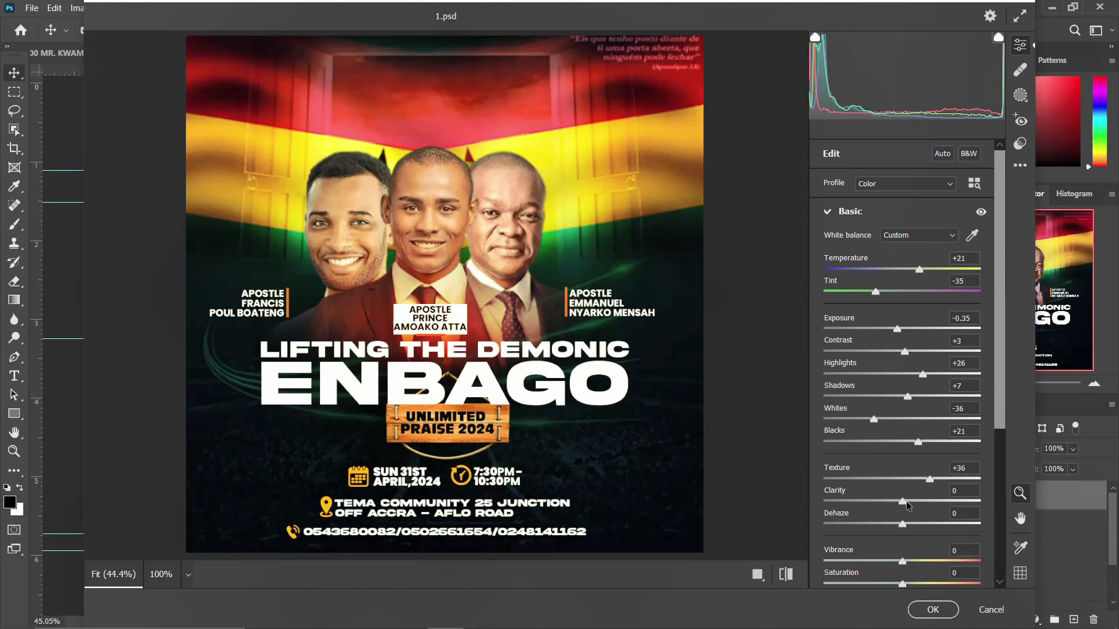
left_click_drag(904, 502, 926, 503)
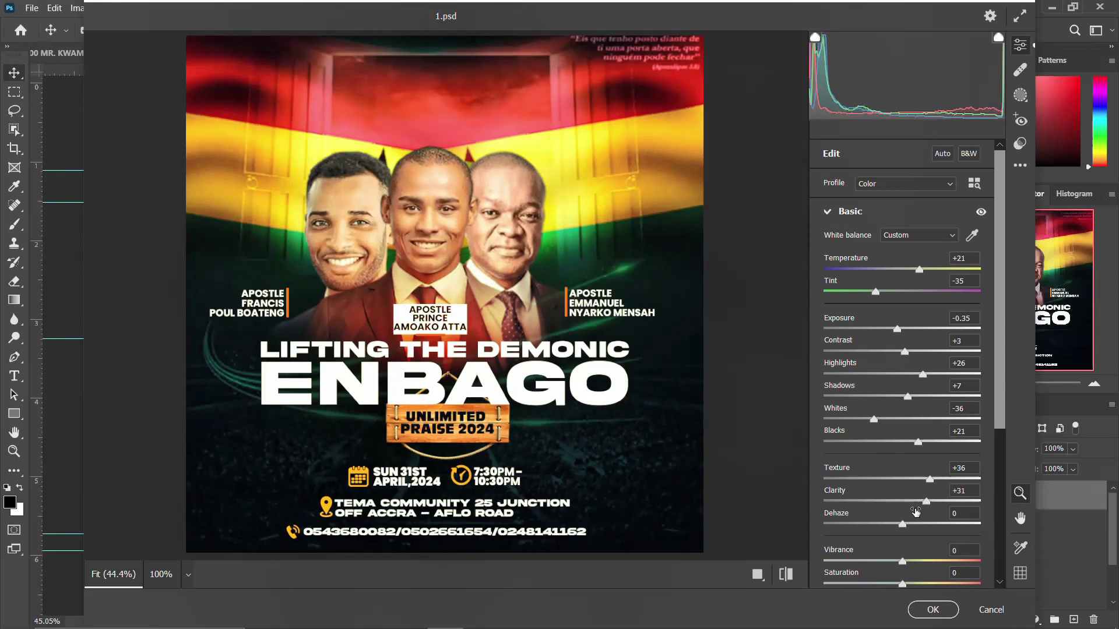
left_click_drag(902, 524, 919, 527)
scroll(906, 551, "down", 3)
mouse_move(903, 473)
left_mouse_down()
mouse_move(930, 476)
mouse_move(903, 495)
left_mouse_up()
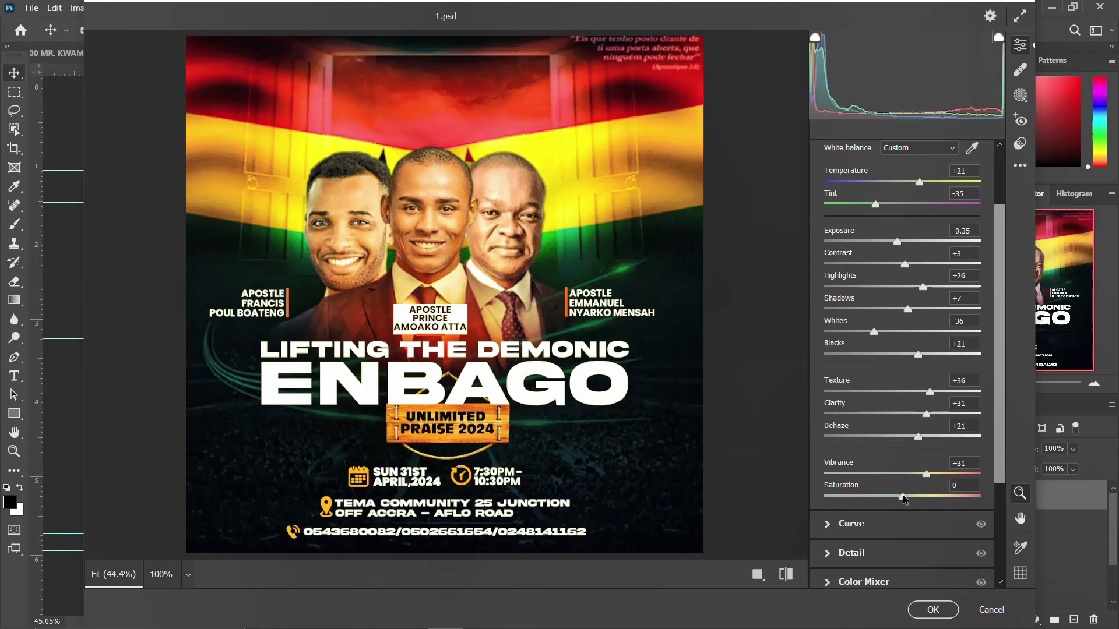
Step: Compare the flyer before and after side by side and apply the Camera Raw adjustments
left_click(757, 575)
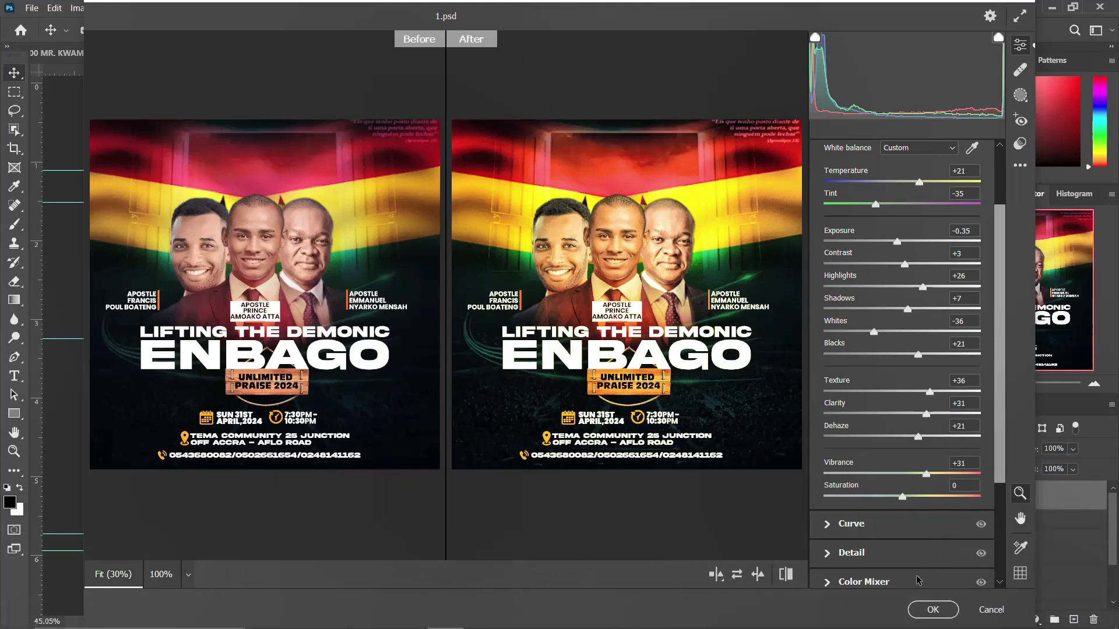
left_click(933, 609)
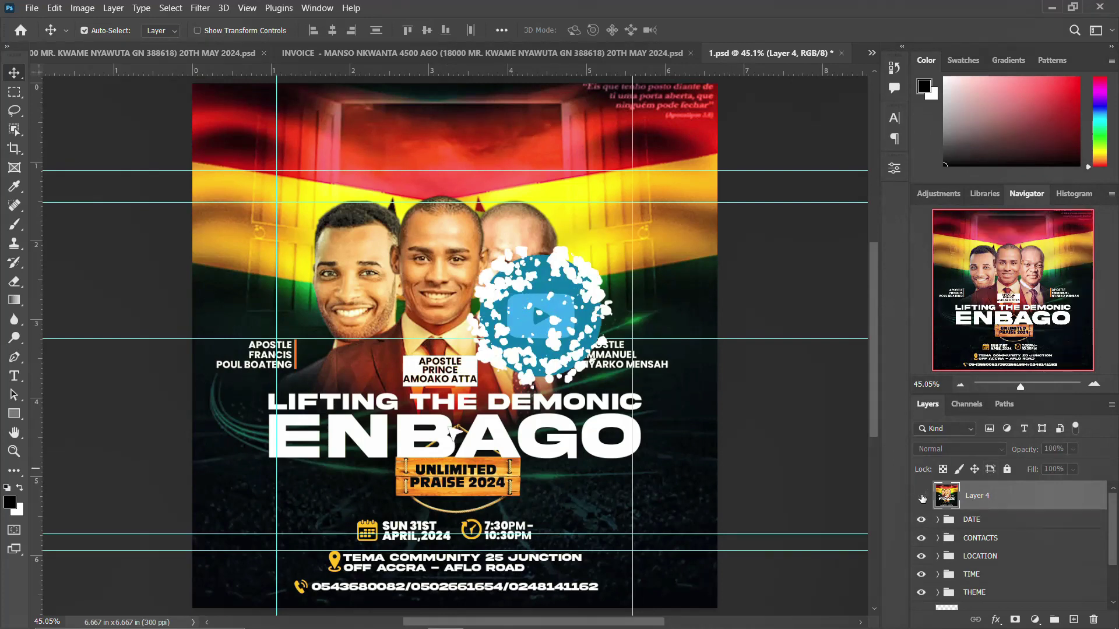
Step: Compare the flyer with and without the colour-graded merged layer by toggling its visibility, leaving it shown
left_click(922, 499)
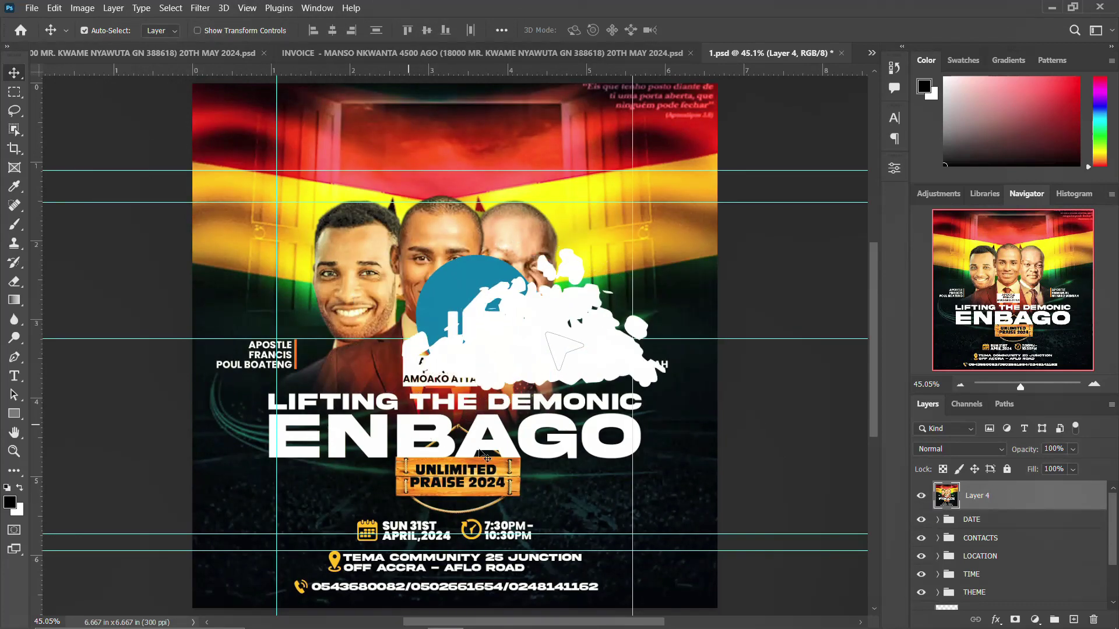
left_click(920, 496)
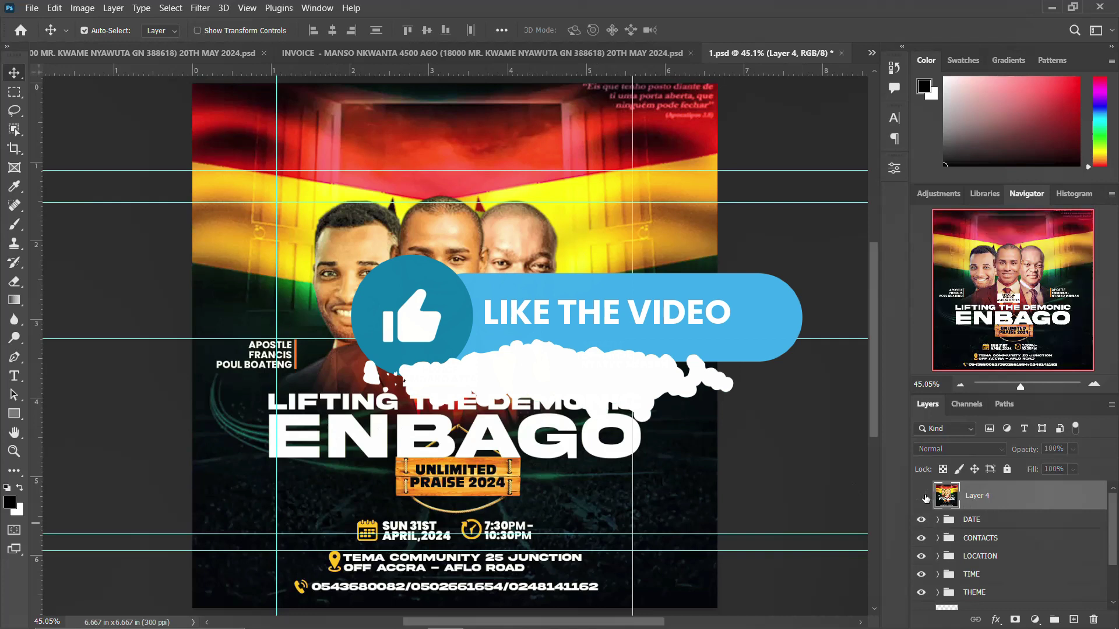
left_click(921, 497)
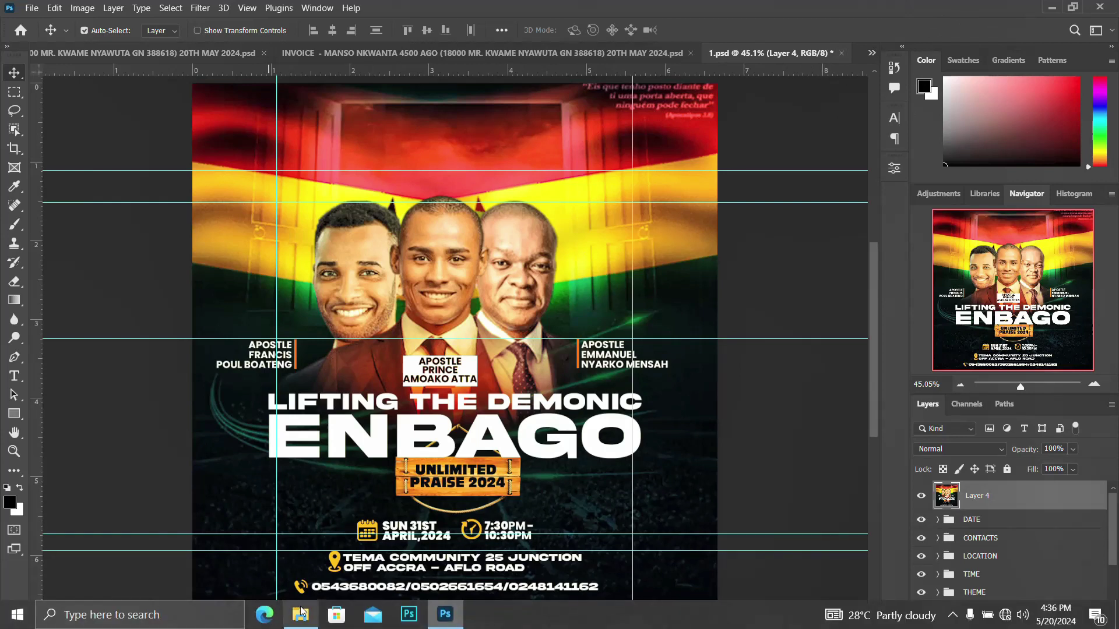
Step: Open the second template, 2.psd, from the FREE PSD PART 1 folder in Photoshop
left_click(299, 616)
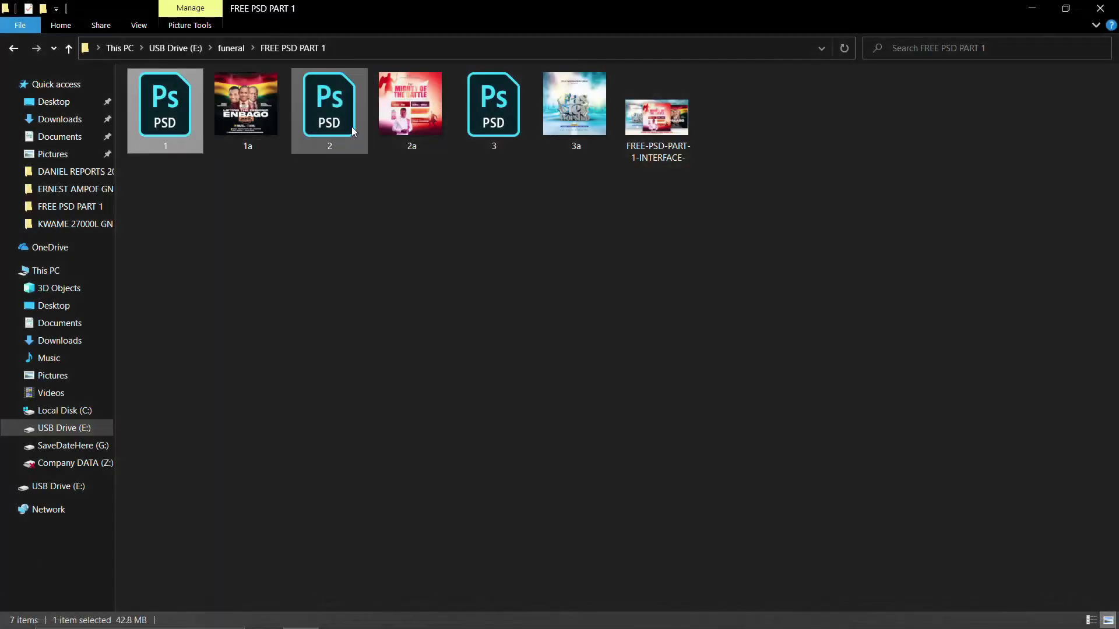
left_click(327, 123)
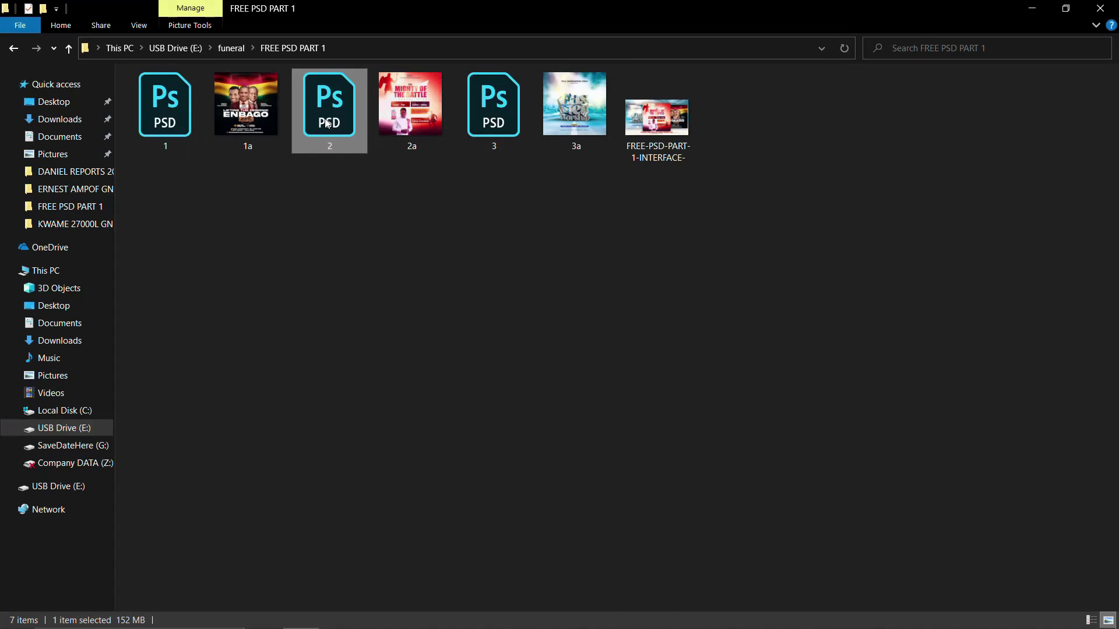
left_click(441, 614)
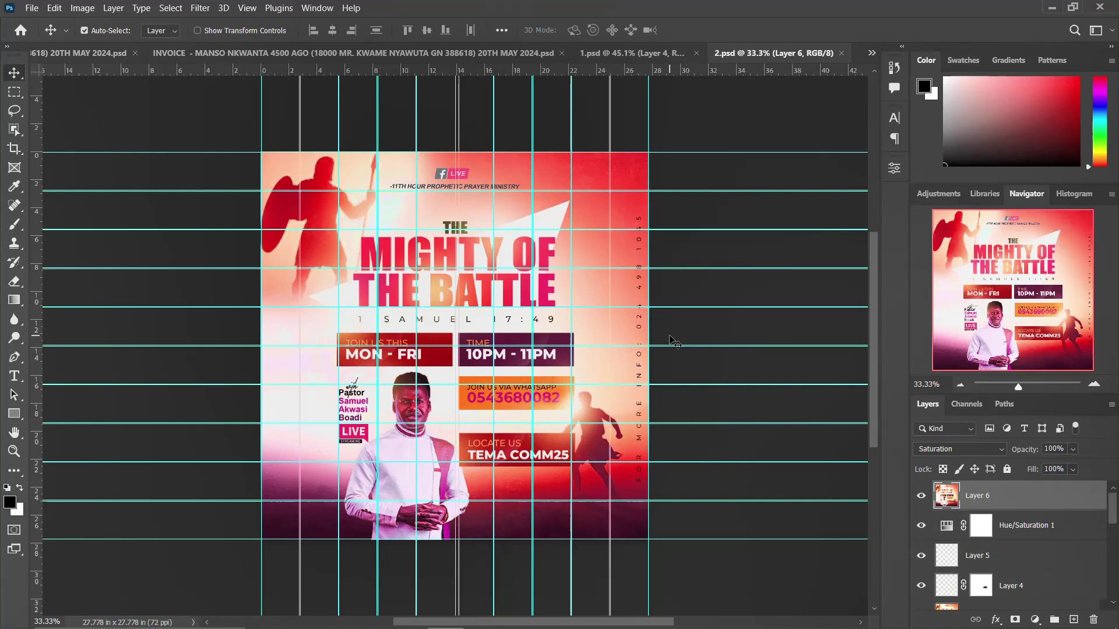
Step: Compare the flyer with and without Layer 6 by toggling its visibility, leaving the layer hidden
left_click(920, 498)
left_click(920, 497)
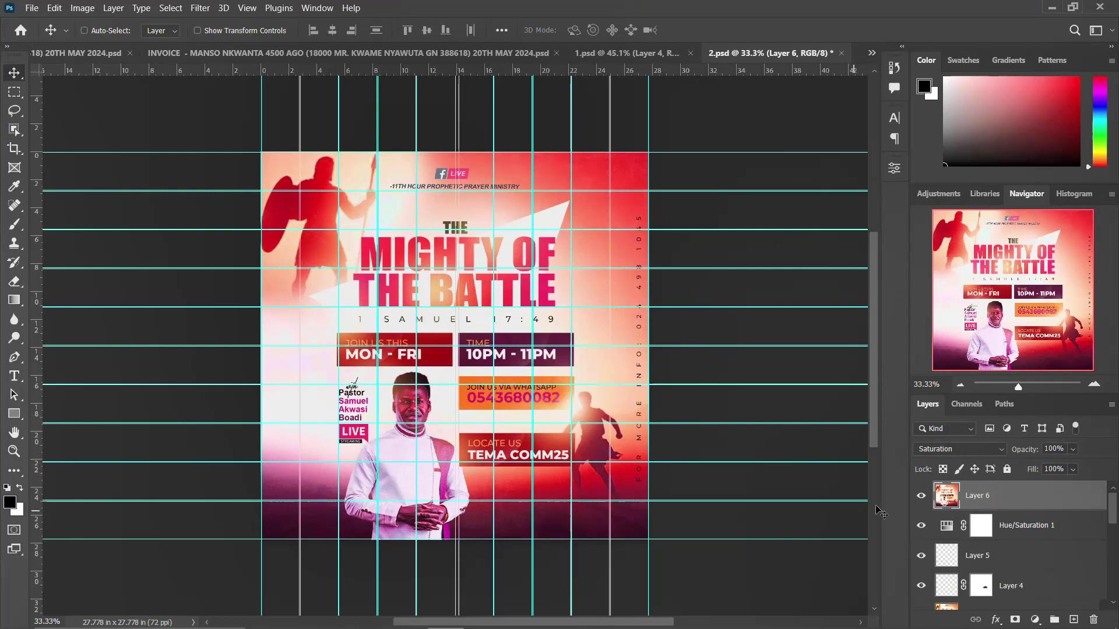
scroll(880, 510, "up", 2)
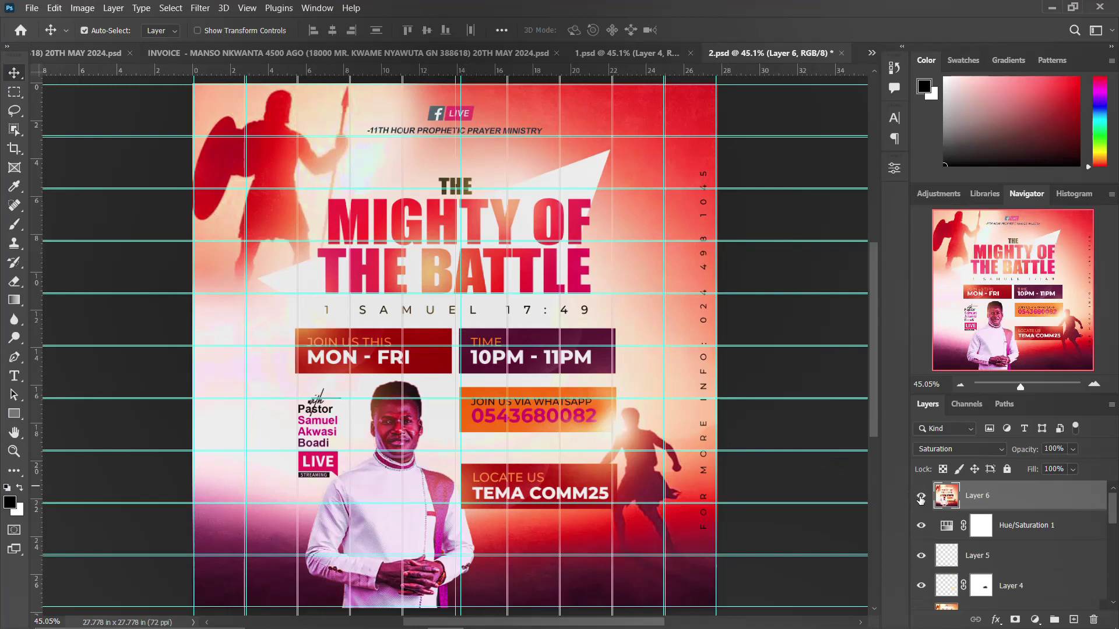
left_click(921, 497)
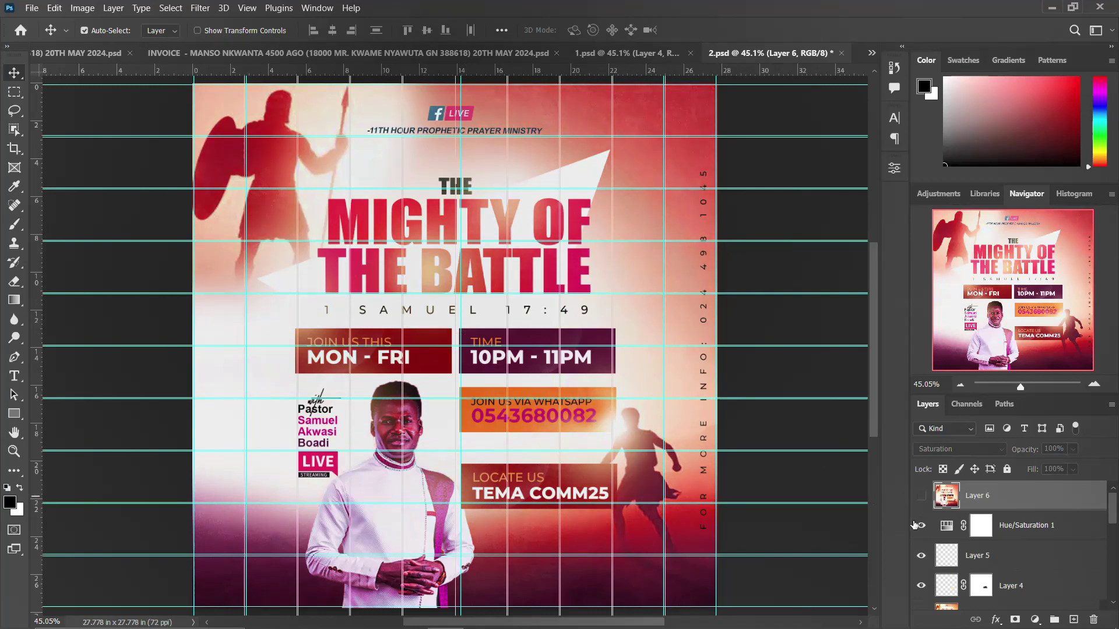
Step: Check what the NAME, GLOWS and TEXTURE groups contribute by hiding and showing each one in turn
scroll(569, 353, "down", 1)
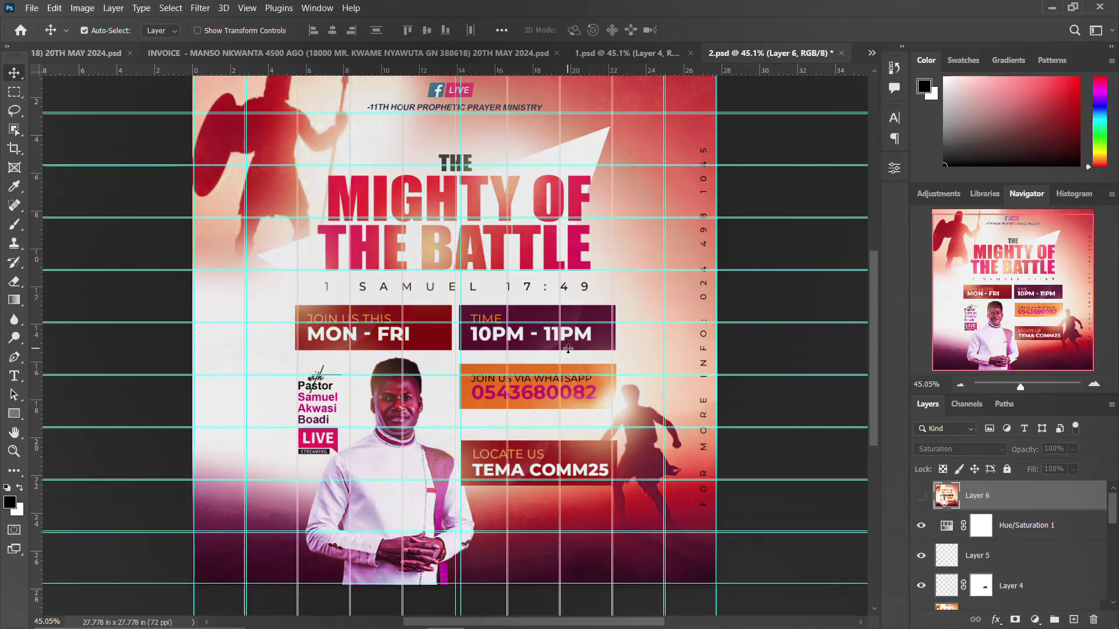
scroll(568, 348, "down", 1)
scroll(569, 348, "up", 1)
scroll(967, 579, "down", 2)
scroll(968, 579, "down", 1)
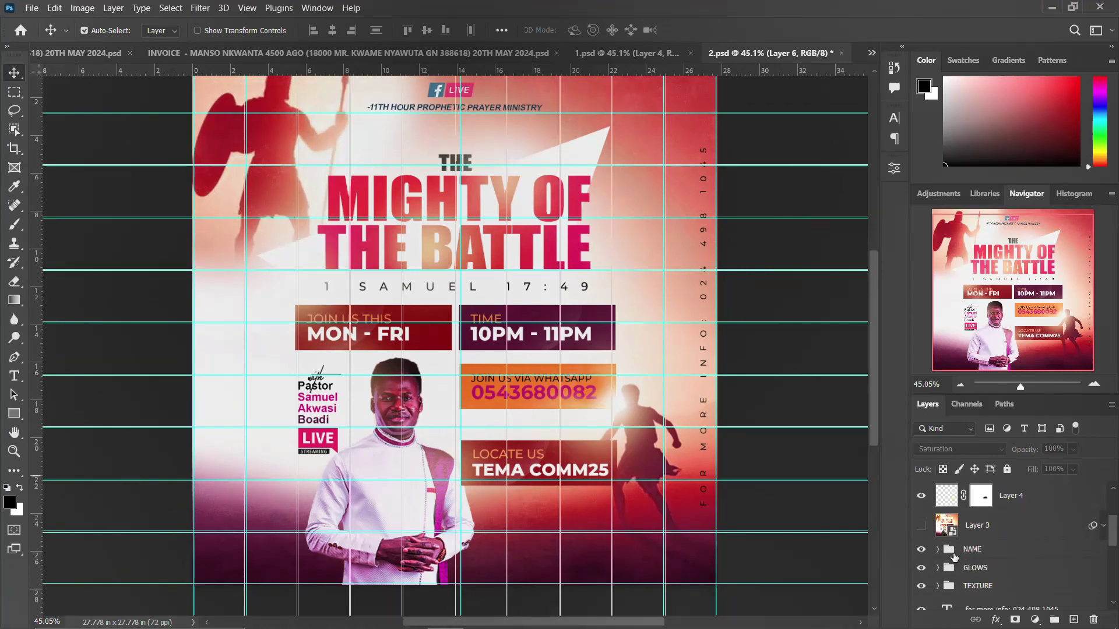
left_click(921, 550)
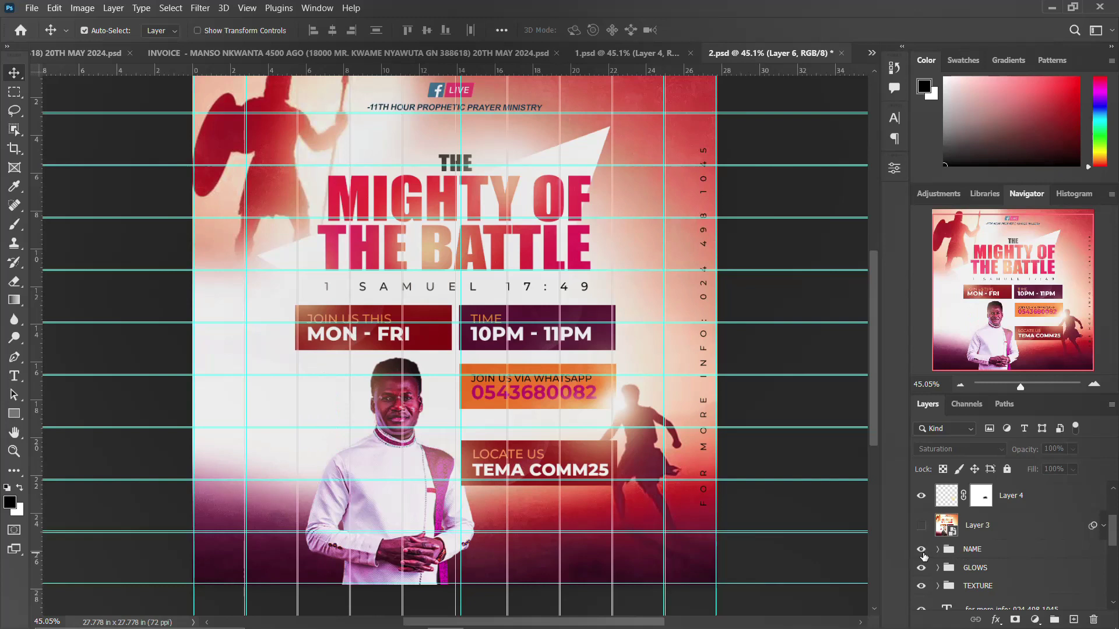
left_click(921, 568)
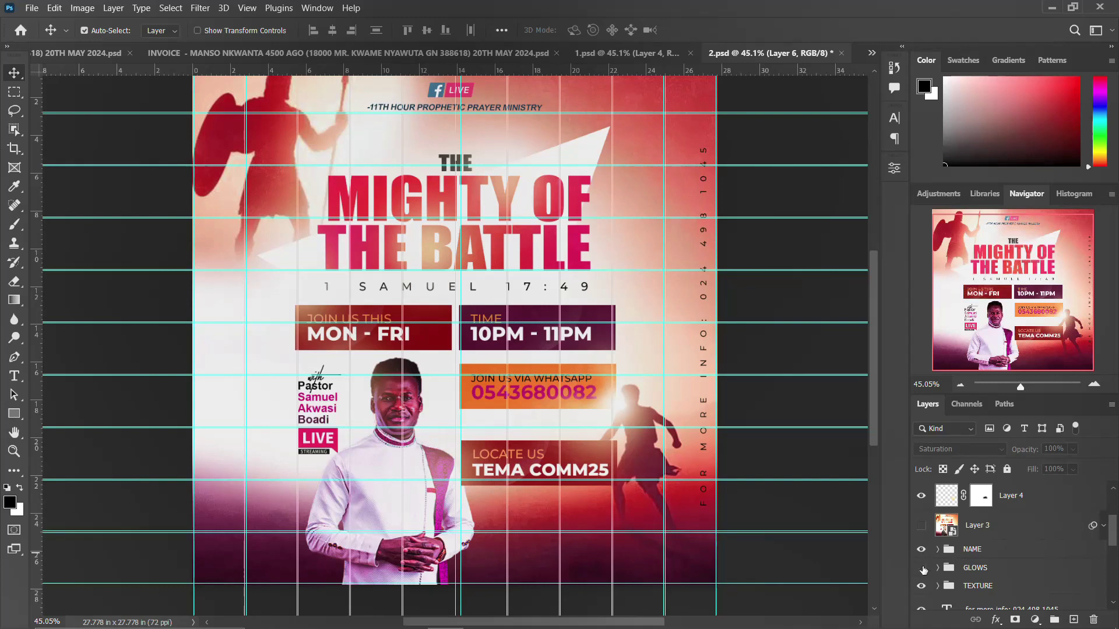
left_click(921, 568)
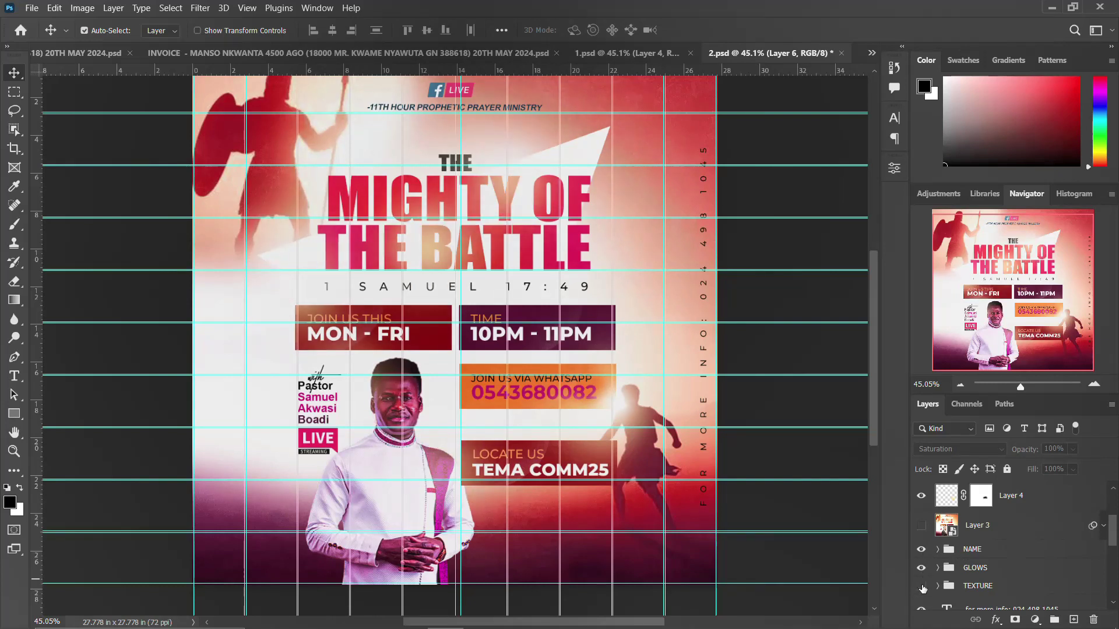
left_click(921, 586)
Step: Check what the WHATSAPP and TIME groups contribute to the flyer by hiding and showing each one
scroll(958, 565, "down", 1)
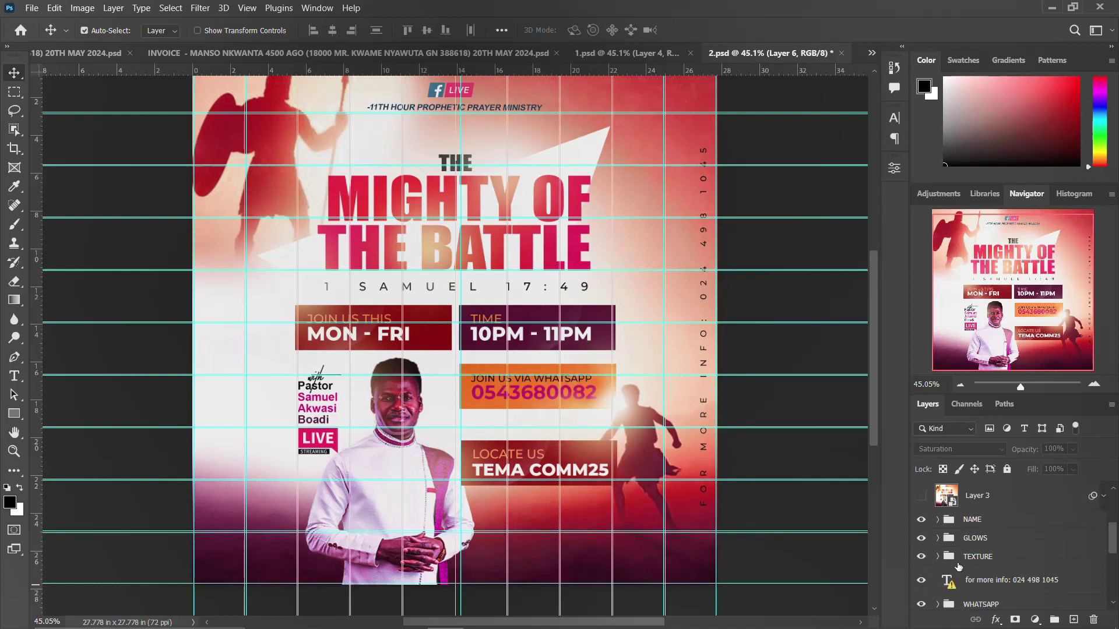
scroll(959, 566, "down", 4)
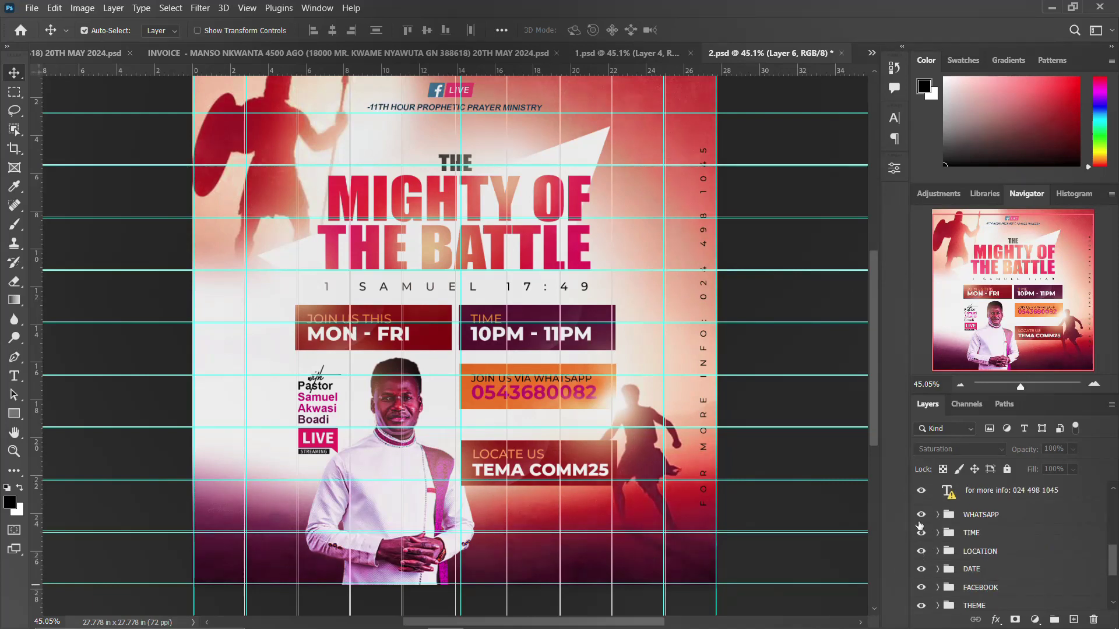
left_click(921, 515)
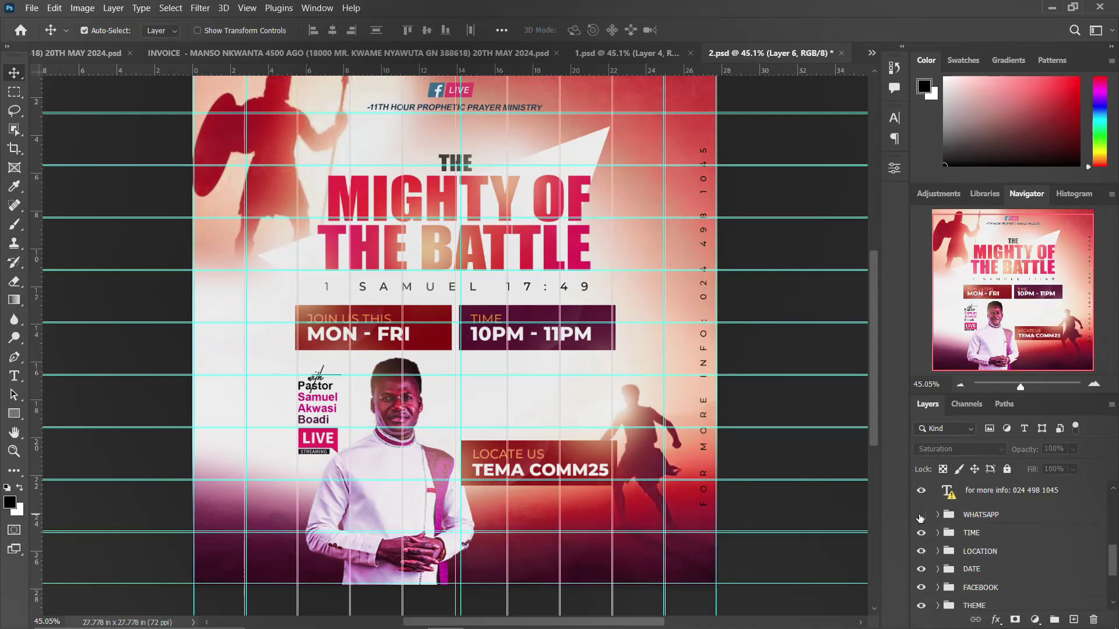
left_click(921, 516)
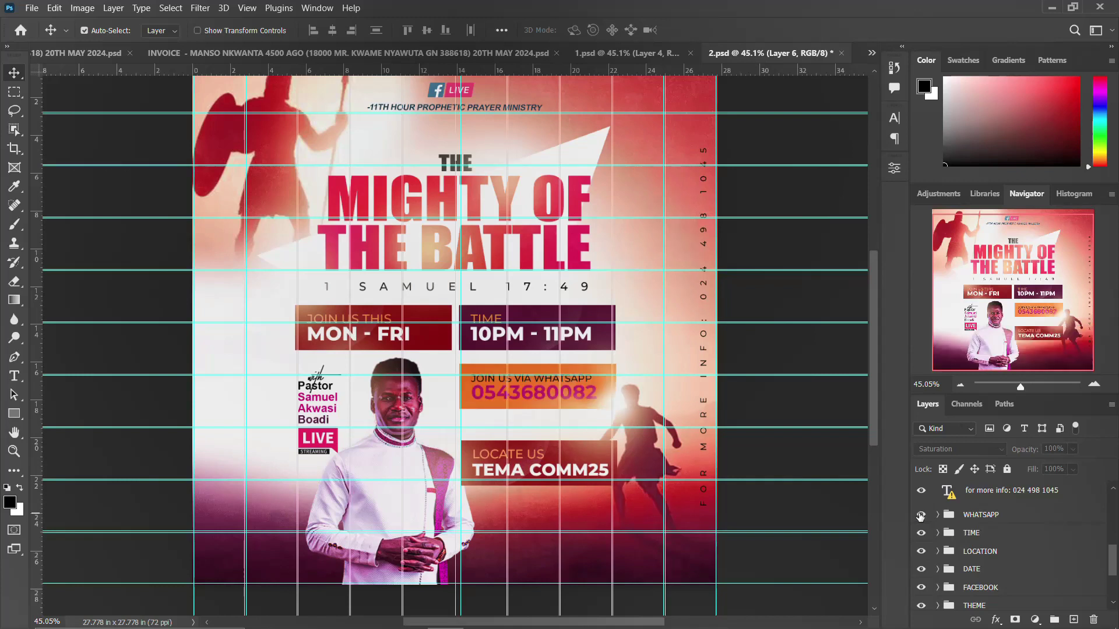
left_click(920, 533)
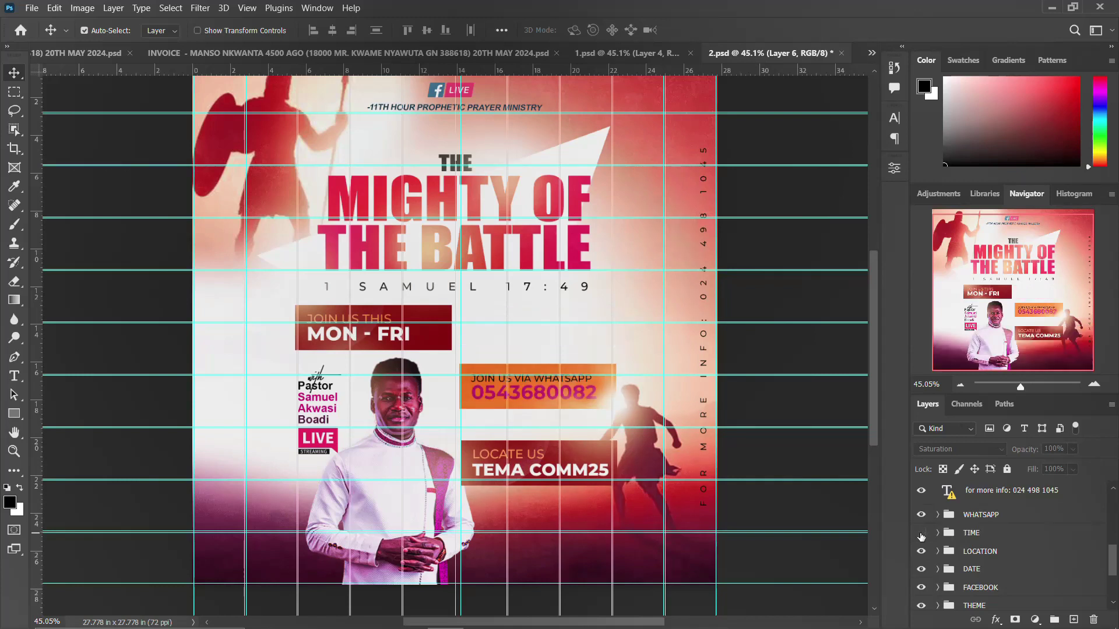
left_click(921, 533)
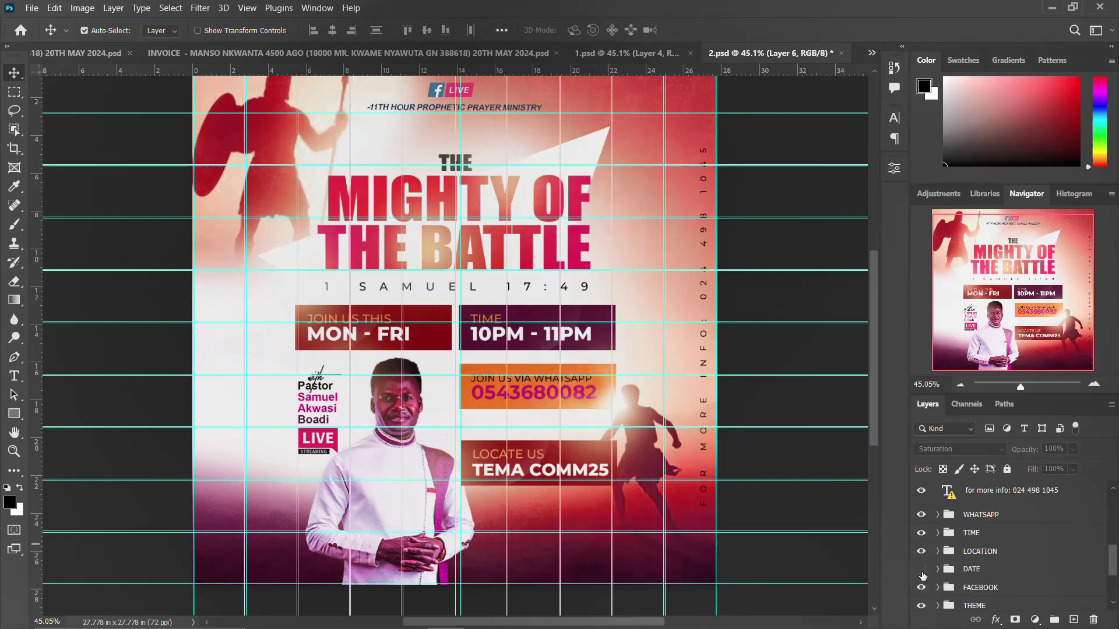
Step: Check what the DATE, LOCATION and FACEBOOK groups contribute by hiding each one and showing it again
left_click(921, 569)
left_click(921, 552)
left_click(921, 569)
left_click(921, 552)
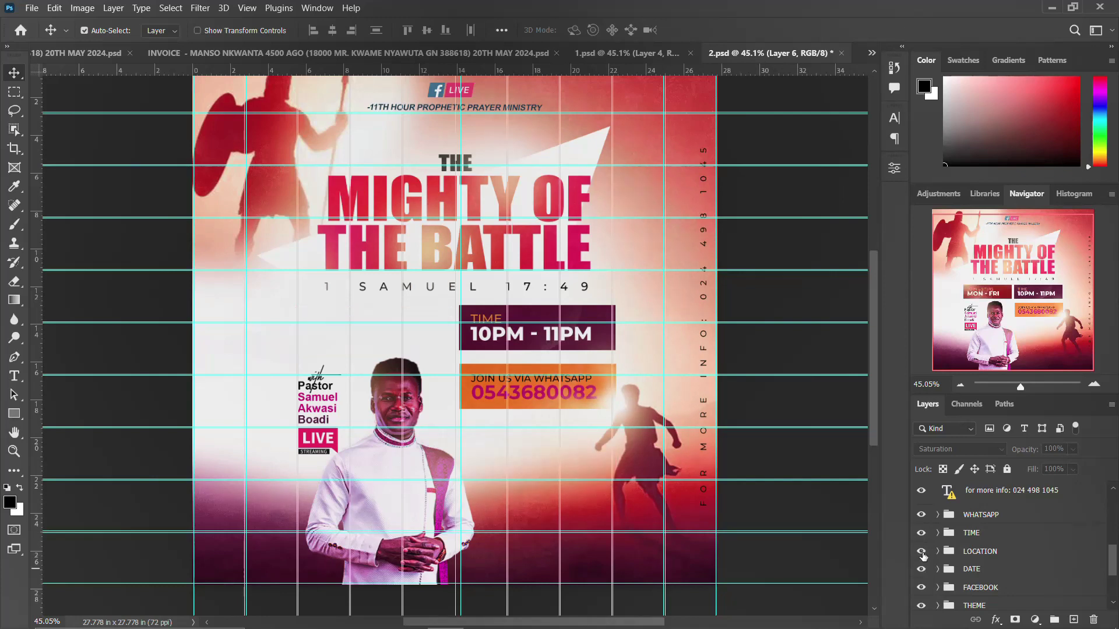
left_click(923, 589)
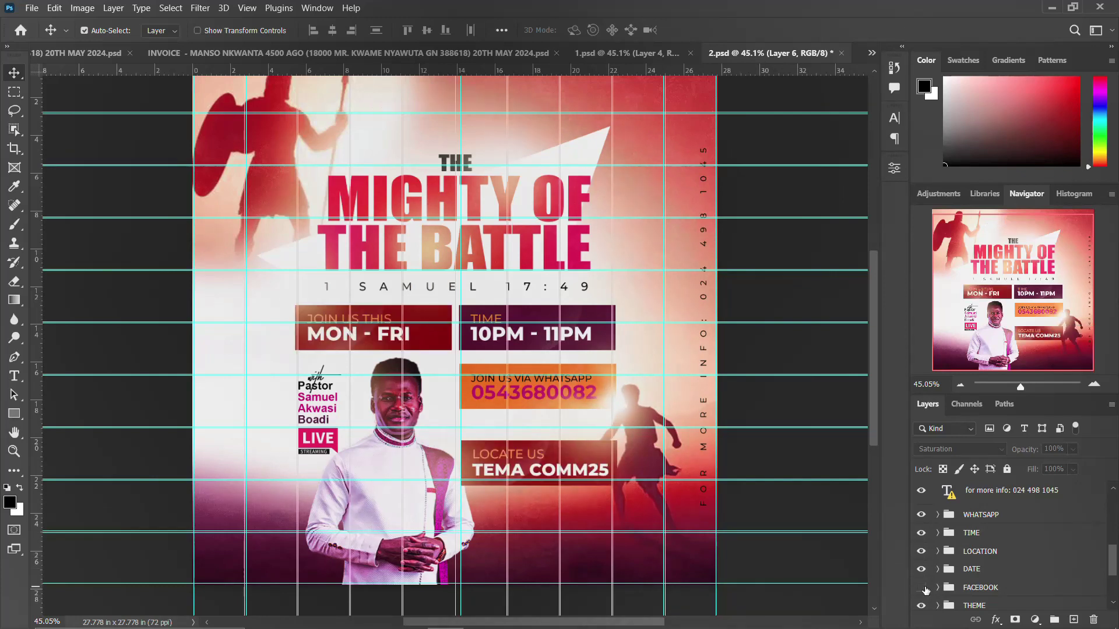
left_click(921, 588)
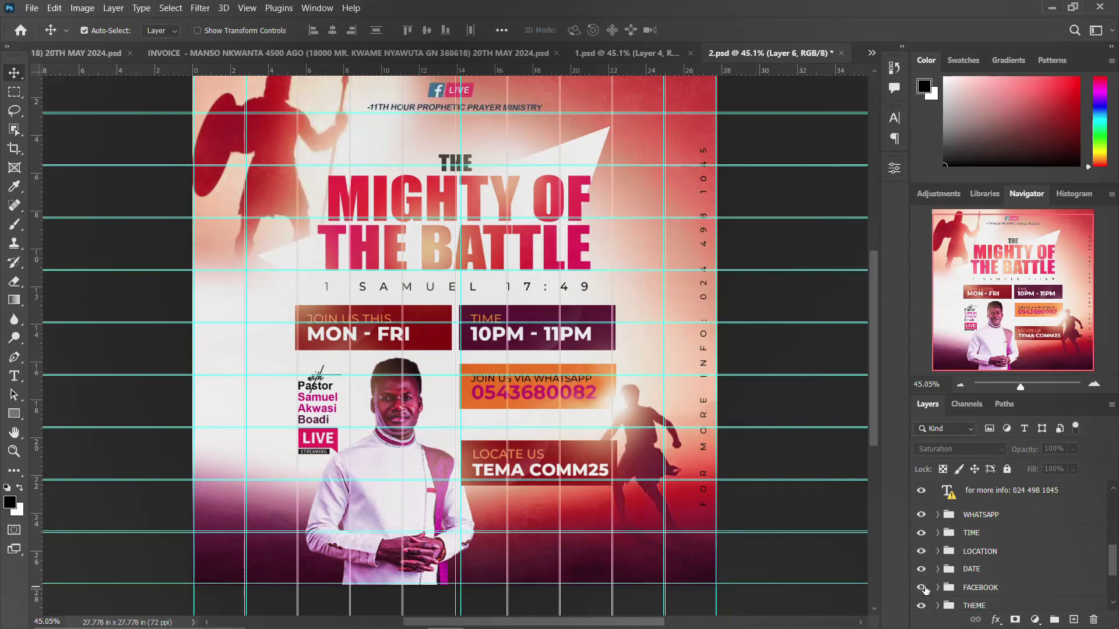
Step: Compare the BG and BG copy backgrounds by toggling both groups, leaving BG copy shown and BG hidden
scroll(758, 467, "up", 1)
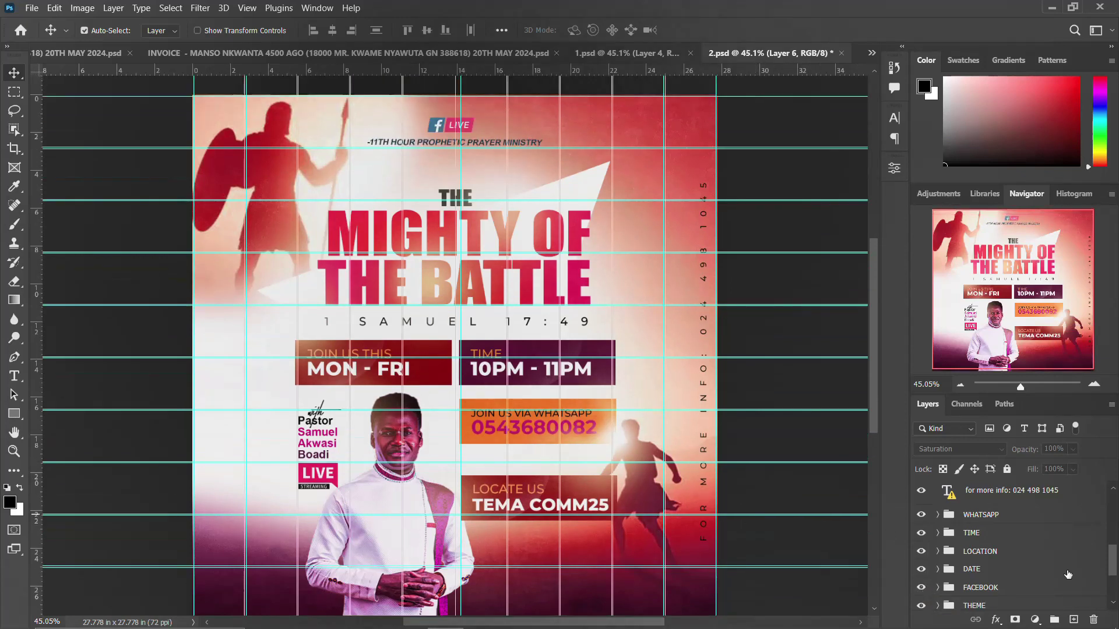
scroll(1006, 576, "down", 2)
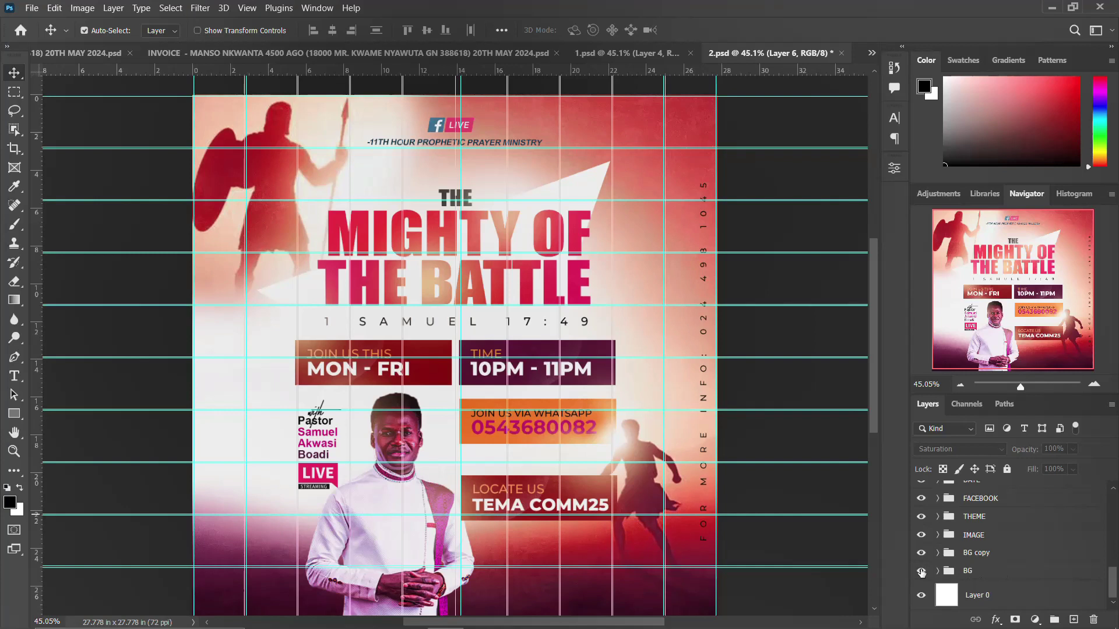
left_click(921, 572)
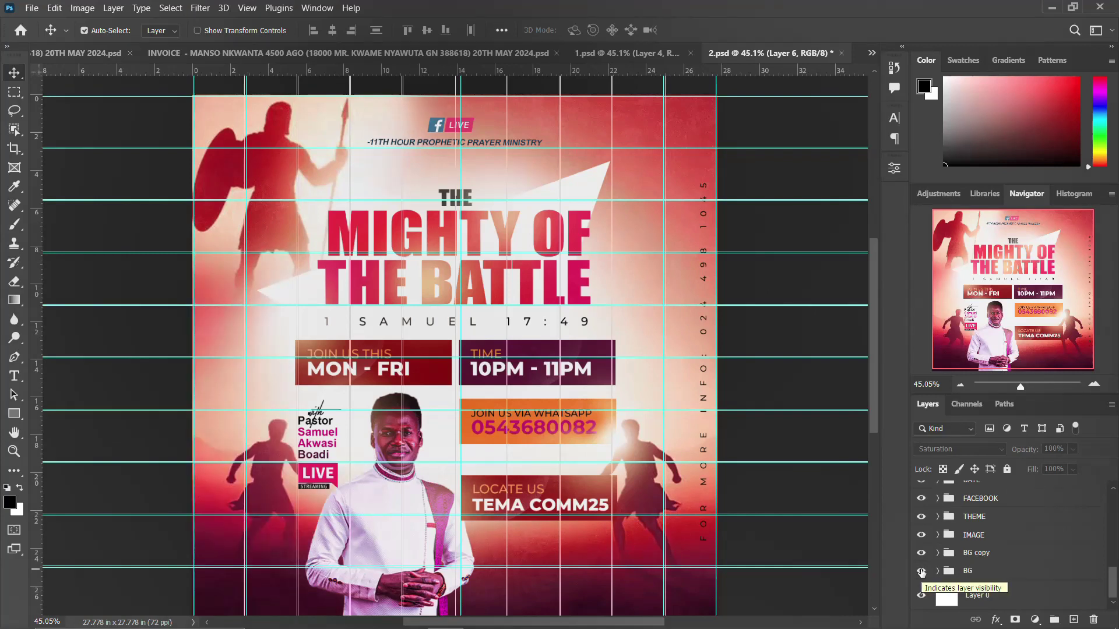
left_click(921, 572)
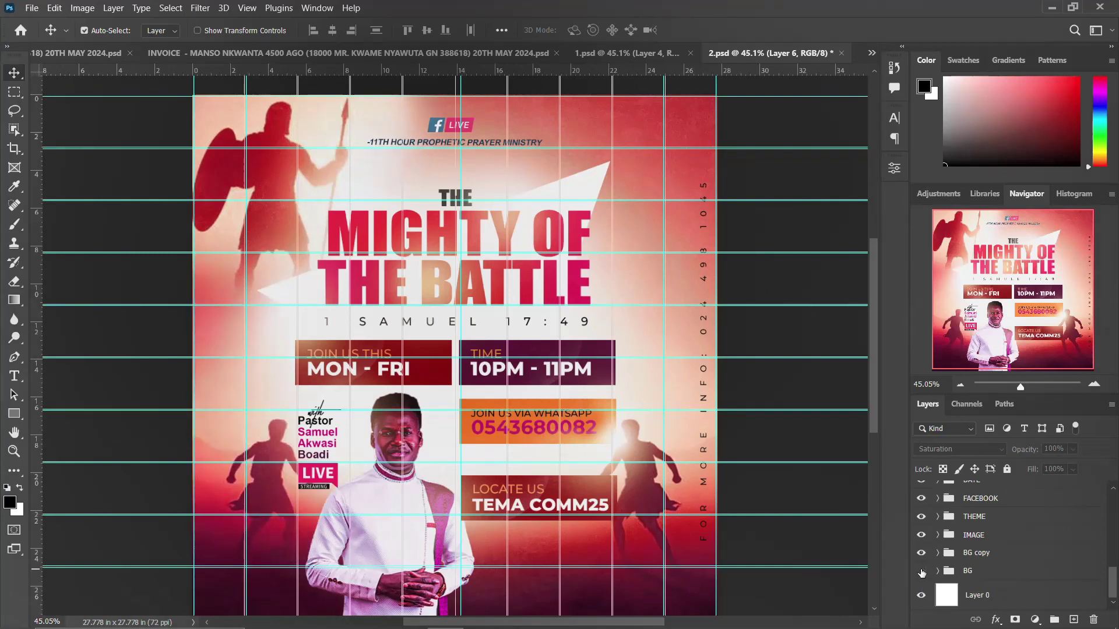
left_click(921, 571)
left_click(922, 553)
left_click(921, 571)
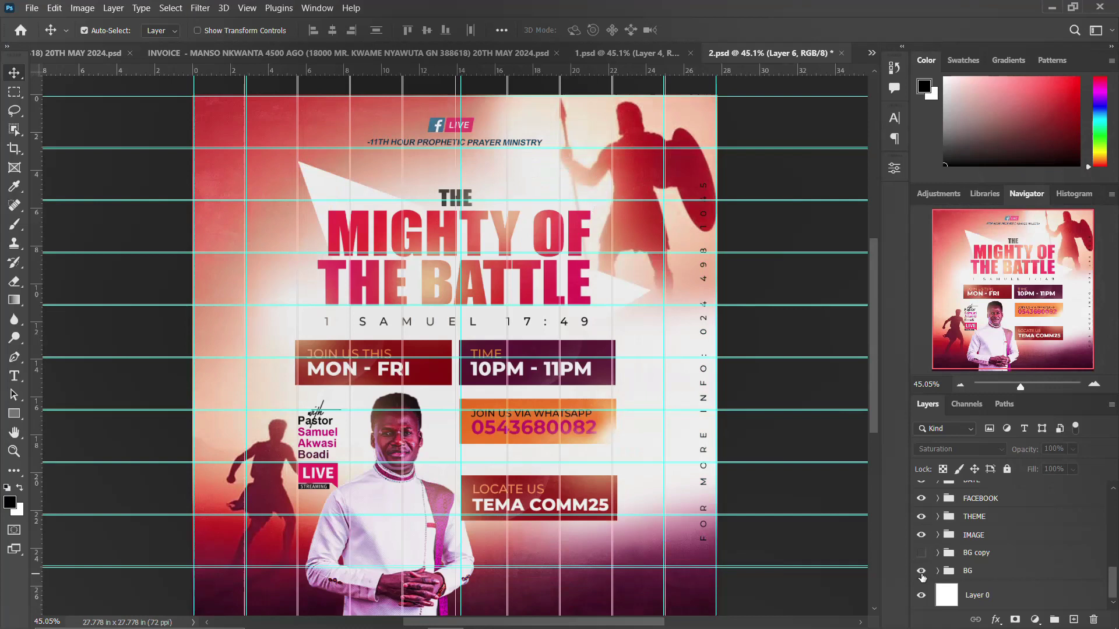
left_click(922, 571)
left_click(921, 553)
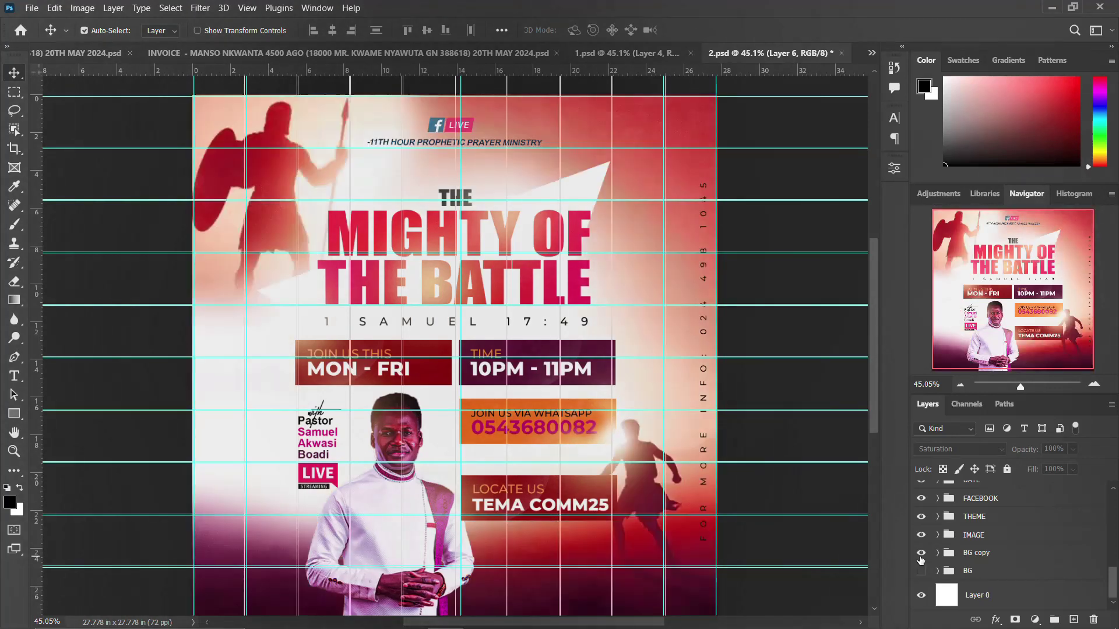
Step: Show Layer 6 in 2.psd again and open the third template, 3.psd, from the FREE PSD PART 1 folder
scroll(926, 542, "up", 10)
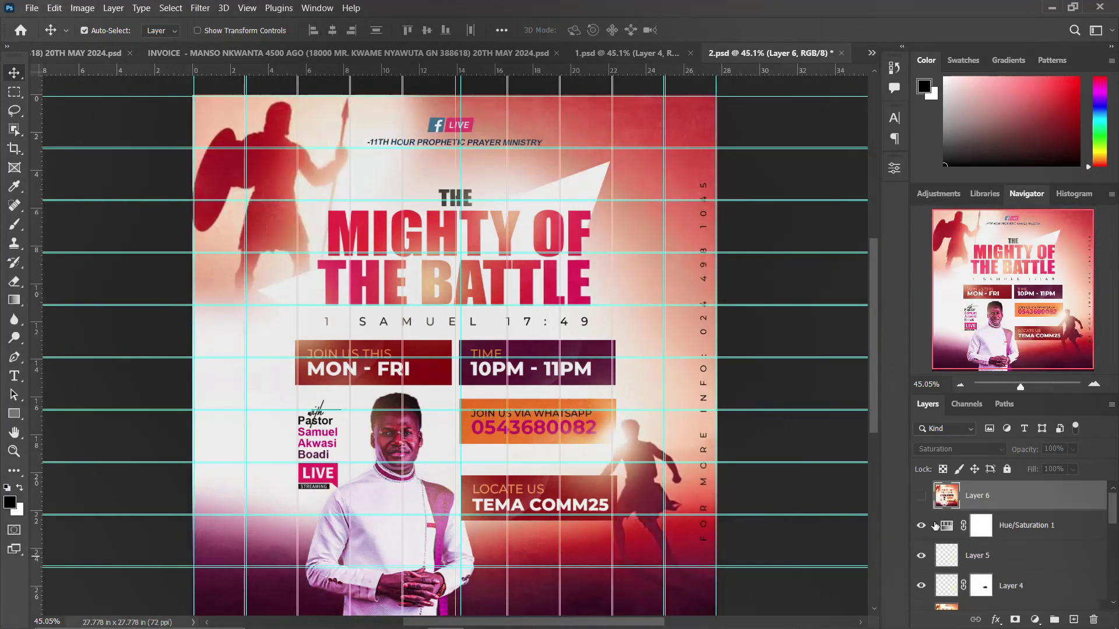
left_click(921, 497)
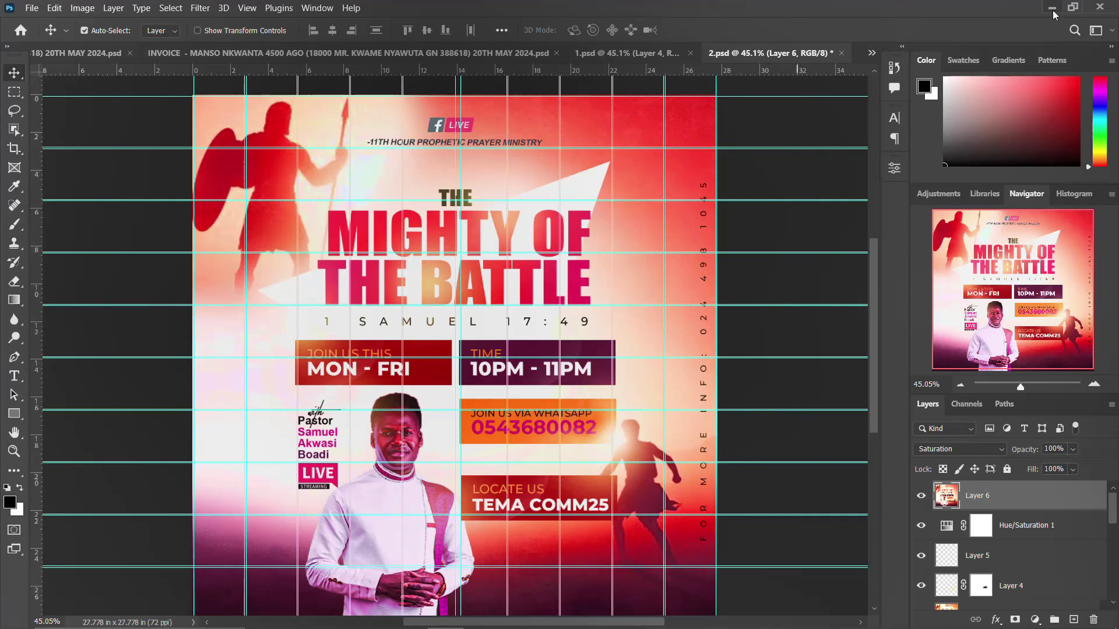
left_click(300, 615)
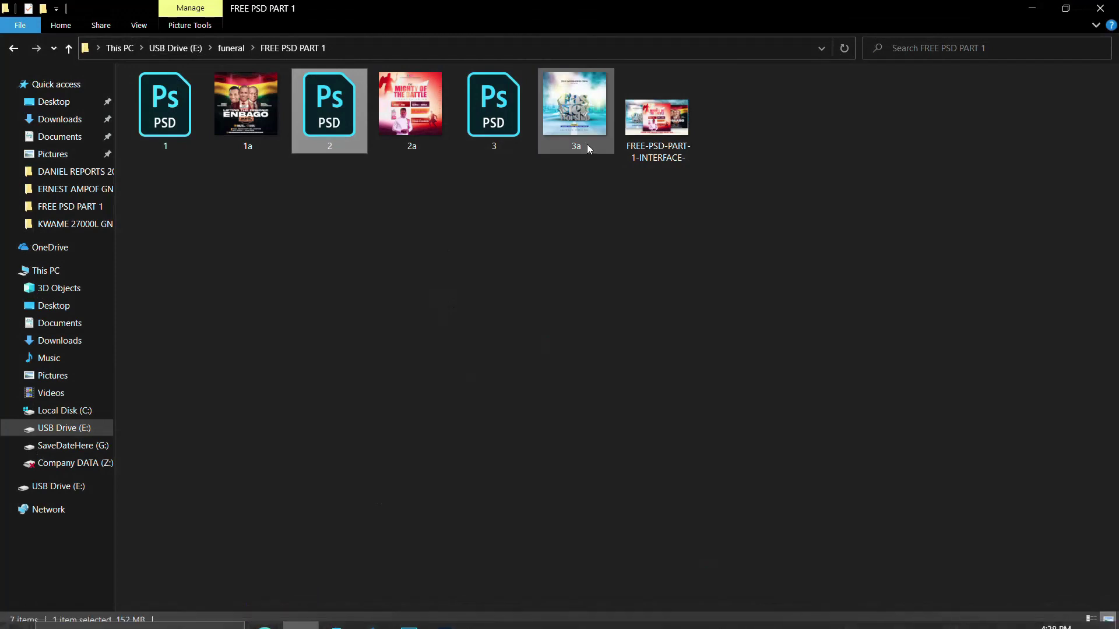
double_click(512, 121)
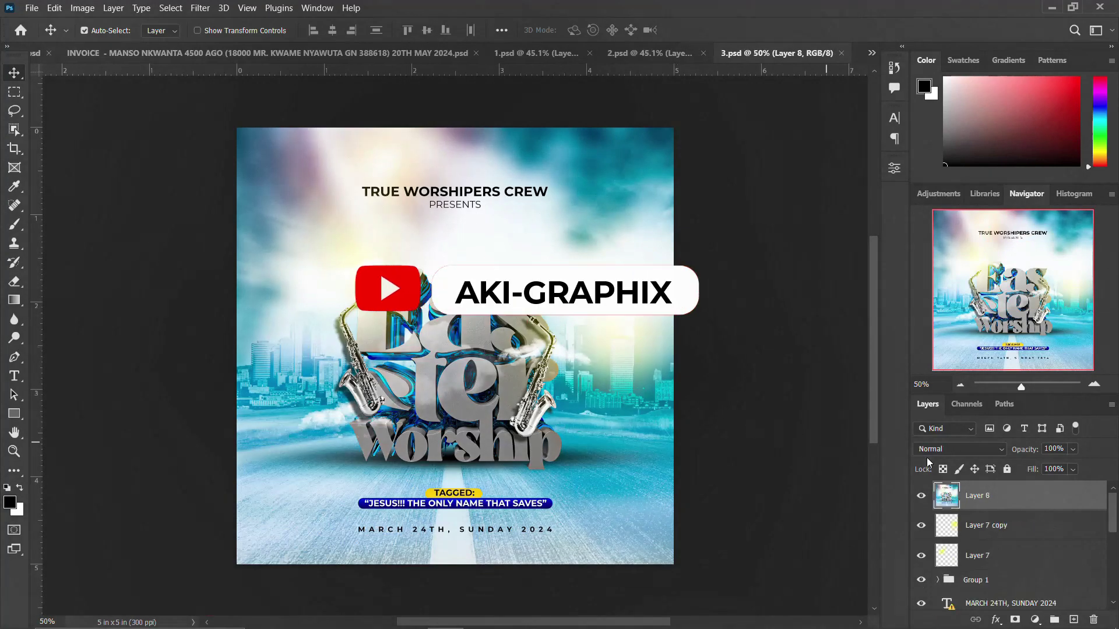
Step: Compare the Easter Worship flyer with and without Layer 8 by toggling its visibility, leaving the layer hidden
left_click(926, 500)
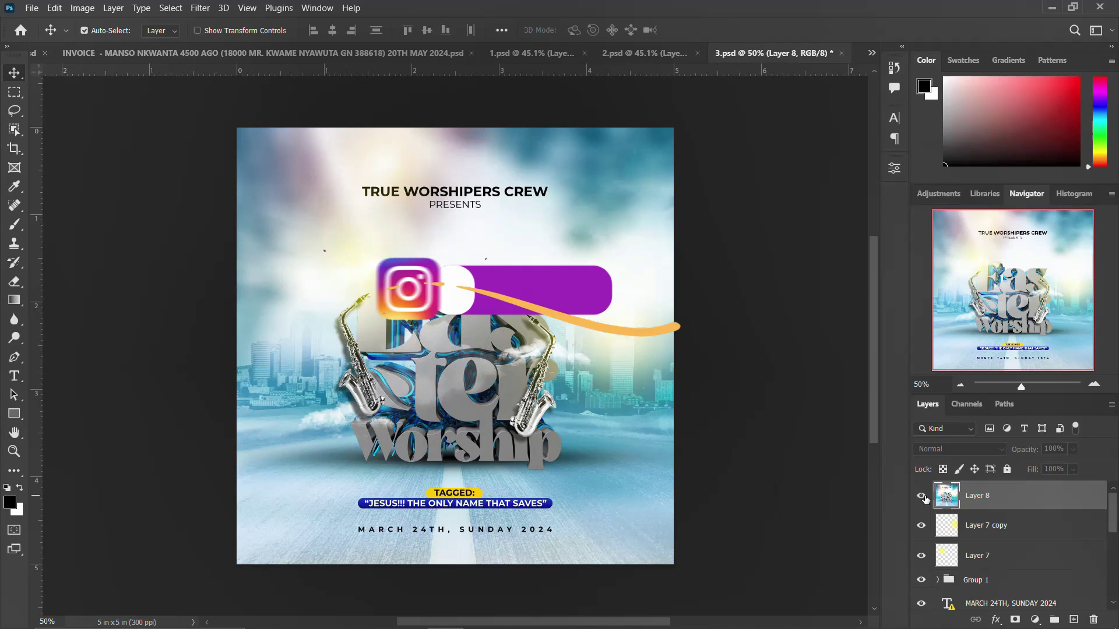
left_click(925, 498)
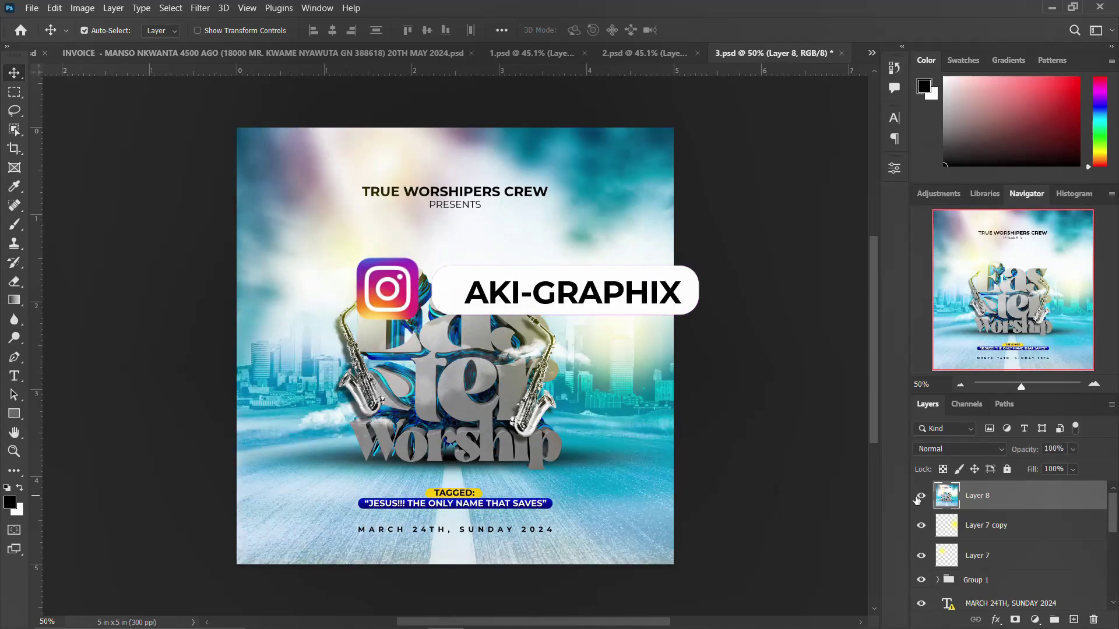
left_click(920, 497)
Step: Check what the tagged group and Layer 3 contribute to the flyer by hiding and showing each one
scroll(923, 524, "down", 2)
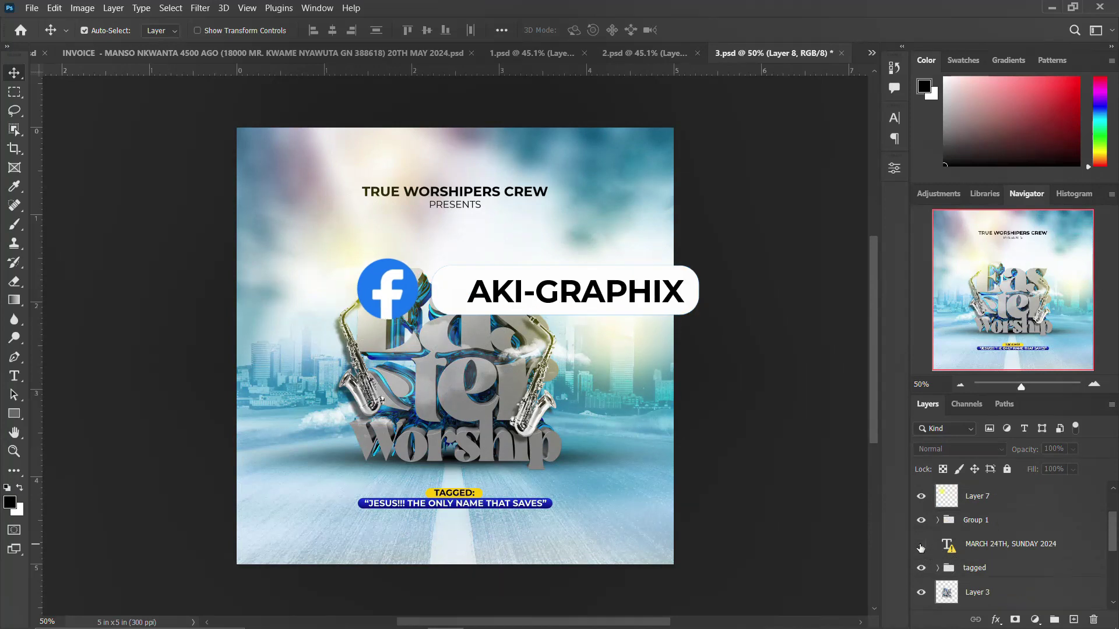
left_click(921, 568)
left_click(921, 568)
scroll(922, 568, "down", 1)
left_click(919, 562)
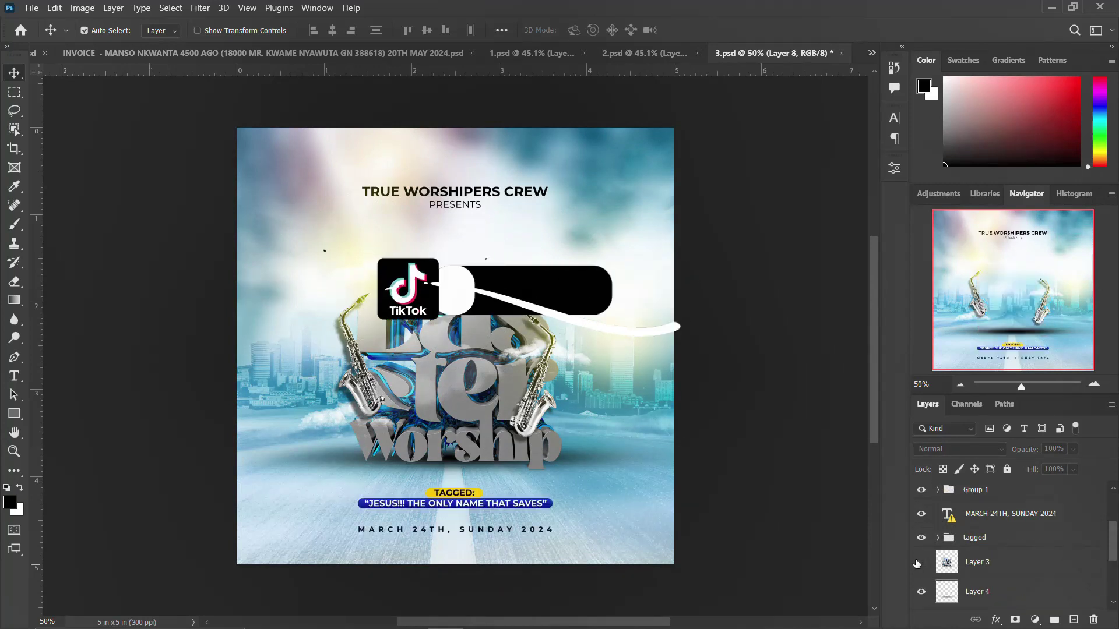
left_click(917, 564)
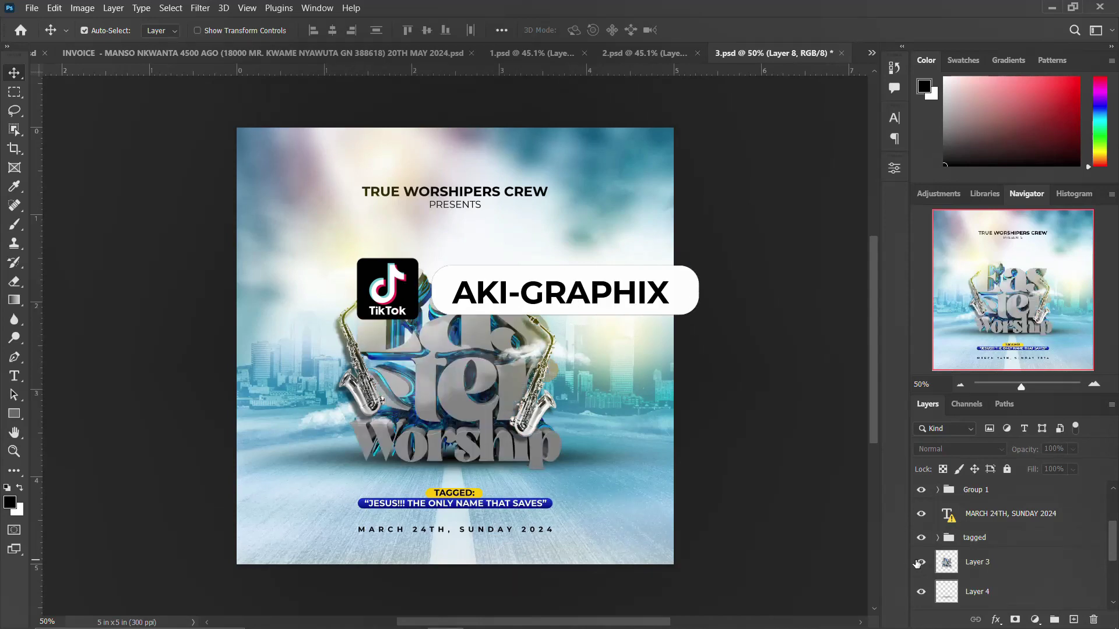
Step: Hide and show the TRUE WORSHIPERS CREW PRESENTS text, and recheck Layer 3's Easter Worship title the same way
scroll(982, 576, "down", 2)
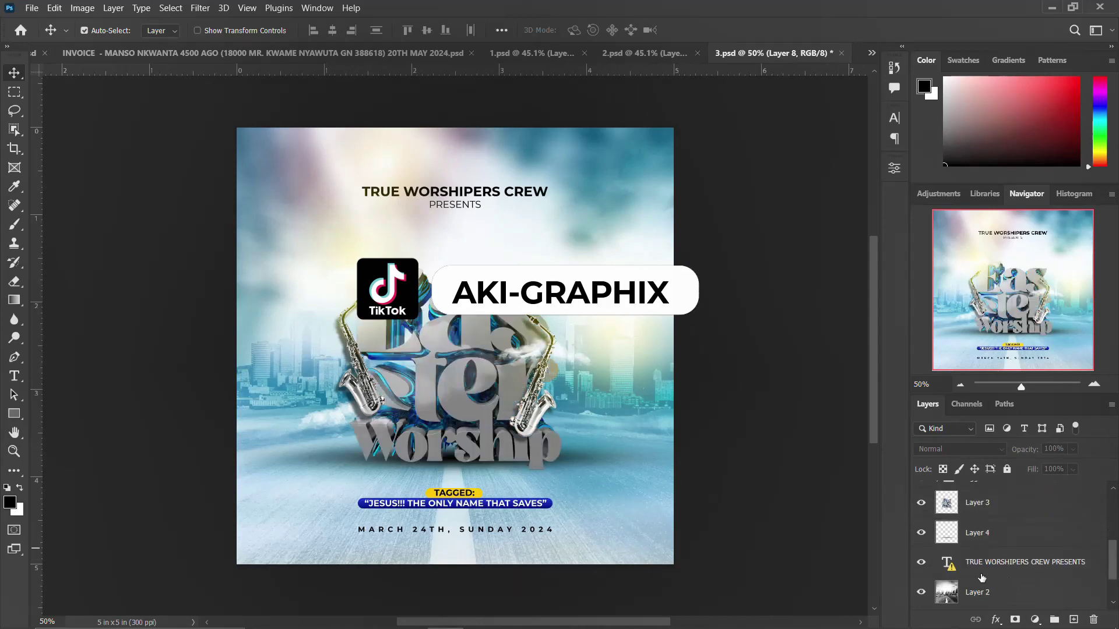
left_click(926, 564)
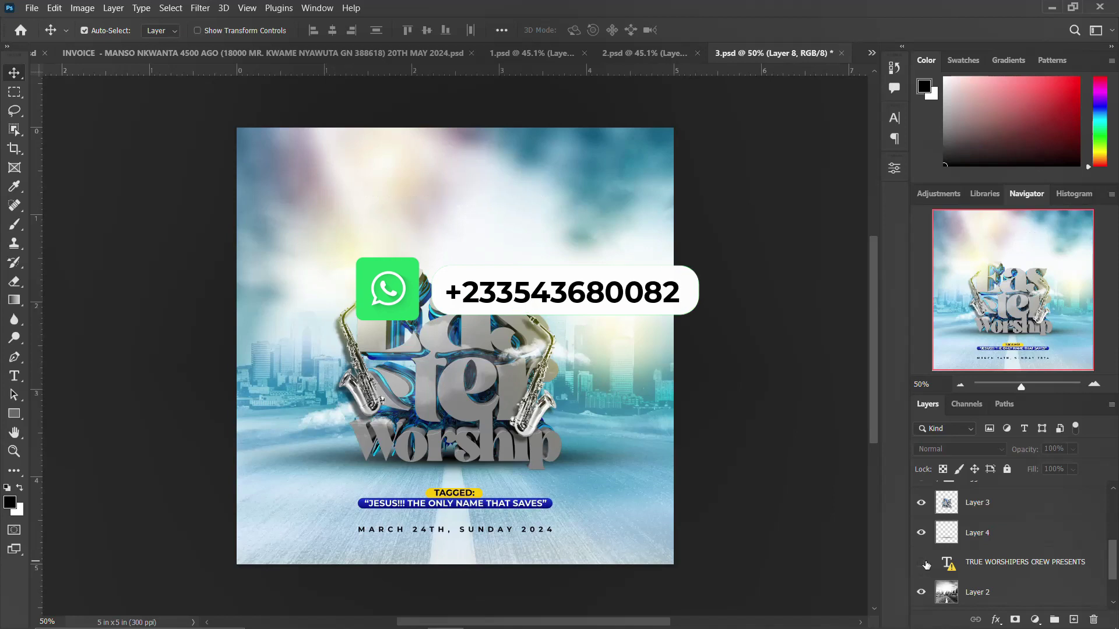
left_click(923, 562)
scroll(924, 539, "up", 1)
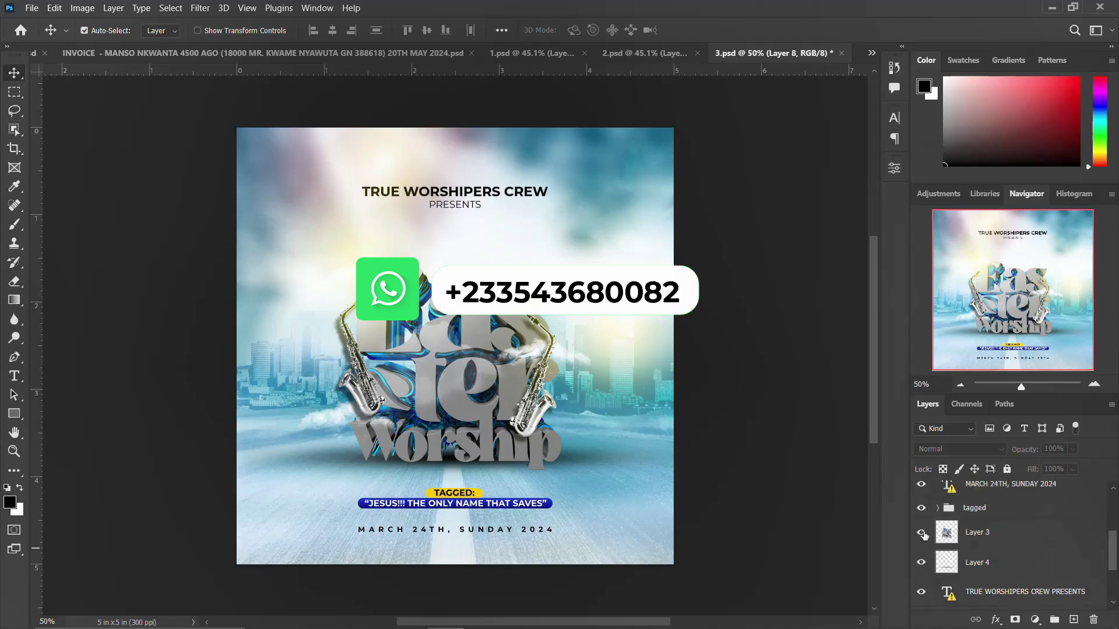
left_click(921, 532)
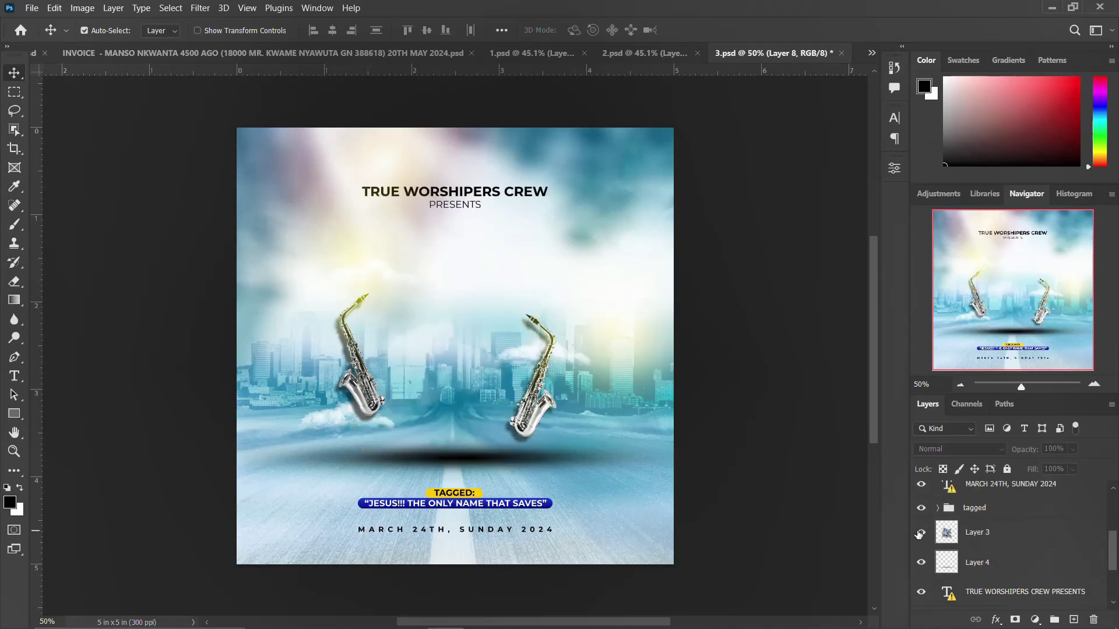
left_click(920, 533)
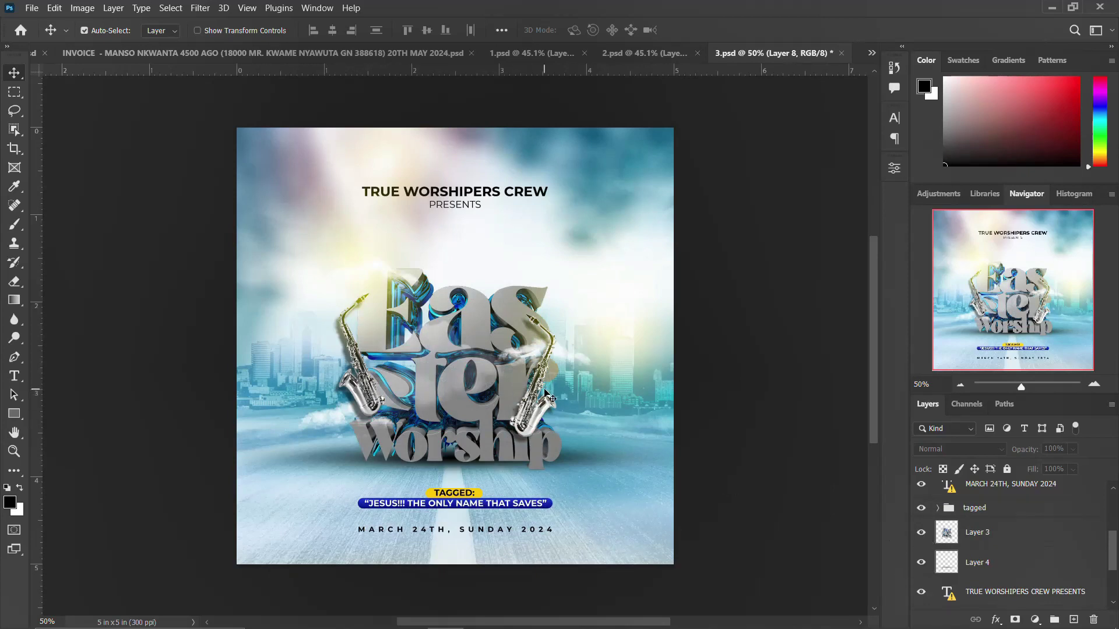
Step: Select the yellow glow on Layer 7 copy, and hide and show both it and Layer 7 to see their effect
left_click(633, 433)
left_click(922, 496)
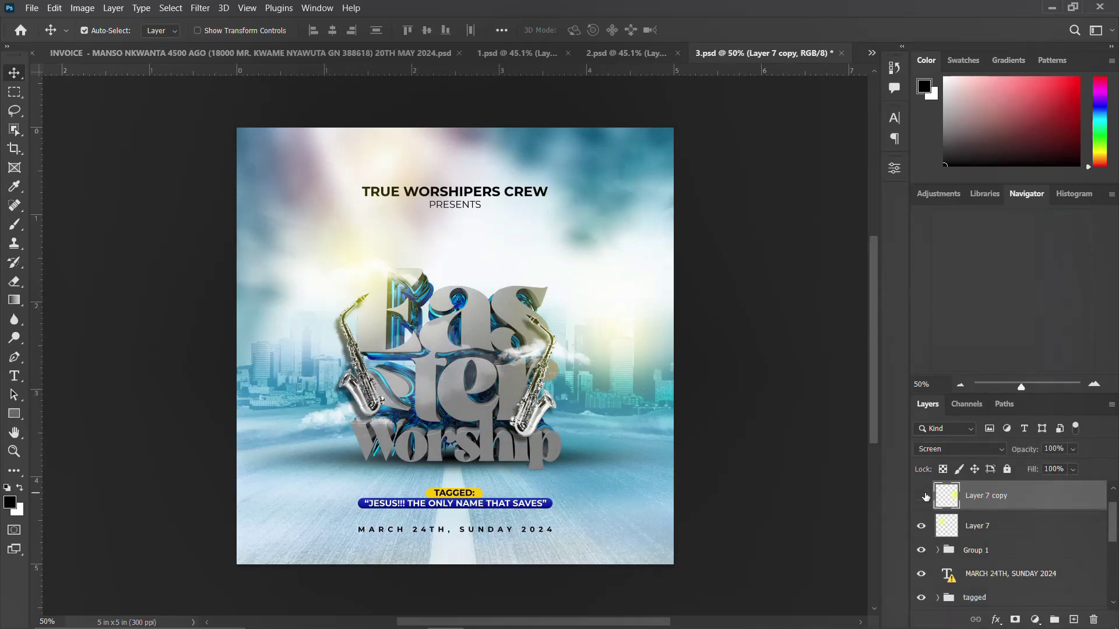
left_click(921, 496)
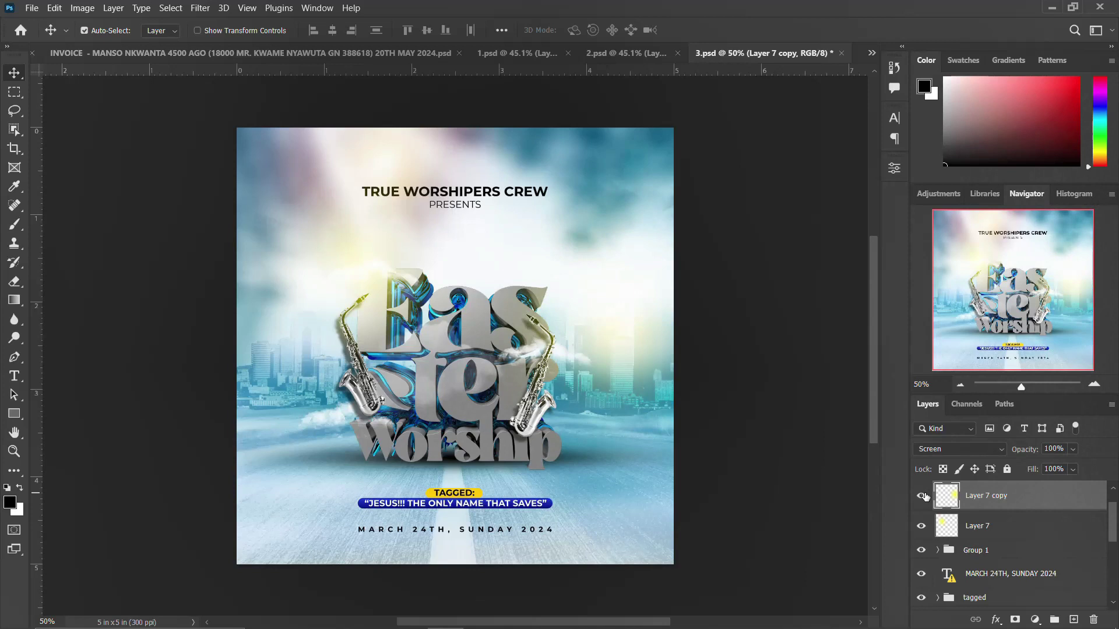
left_click(922, 526)
left_click(922, 527)
Step: Check the two saxophone layers, Layer 3 copy 2 and Layer 3 copy, by hiding and showing each, and collapse Group 1
left_click(366, 394)
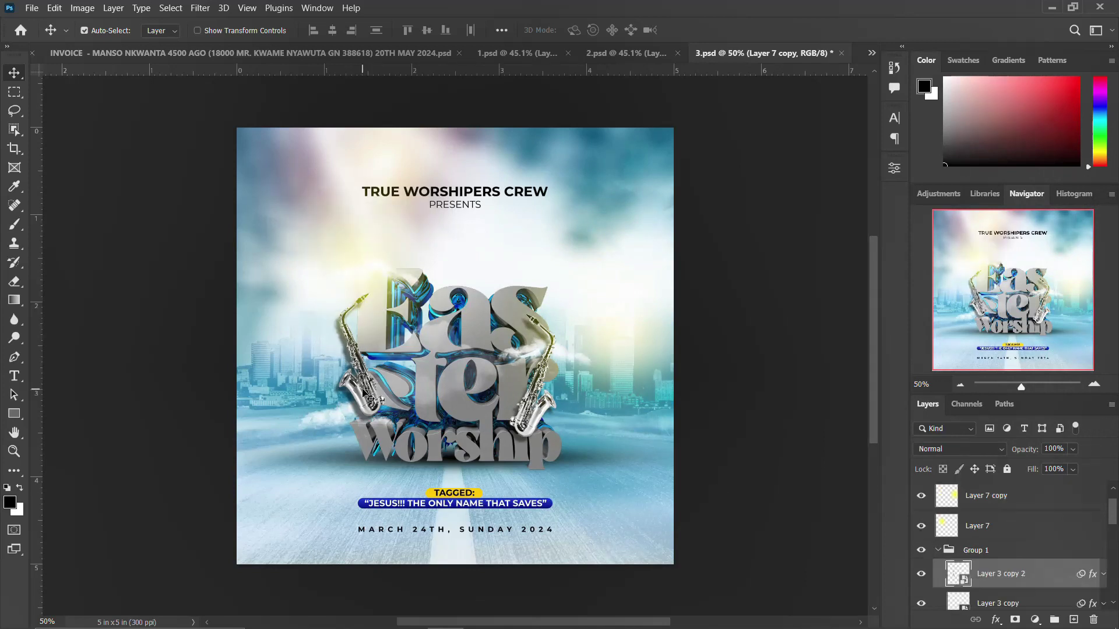
left_click(920, 575)
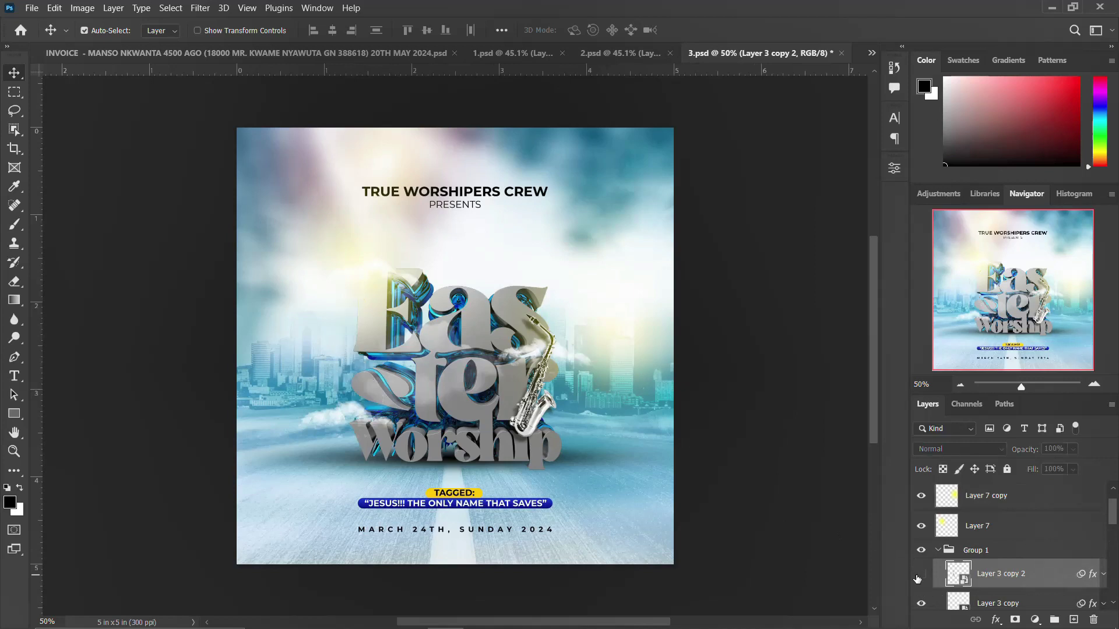
left_click(921, 575)
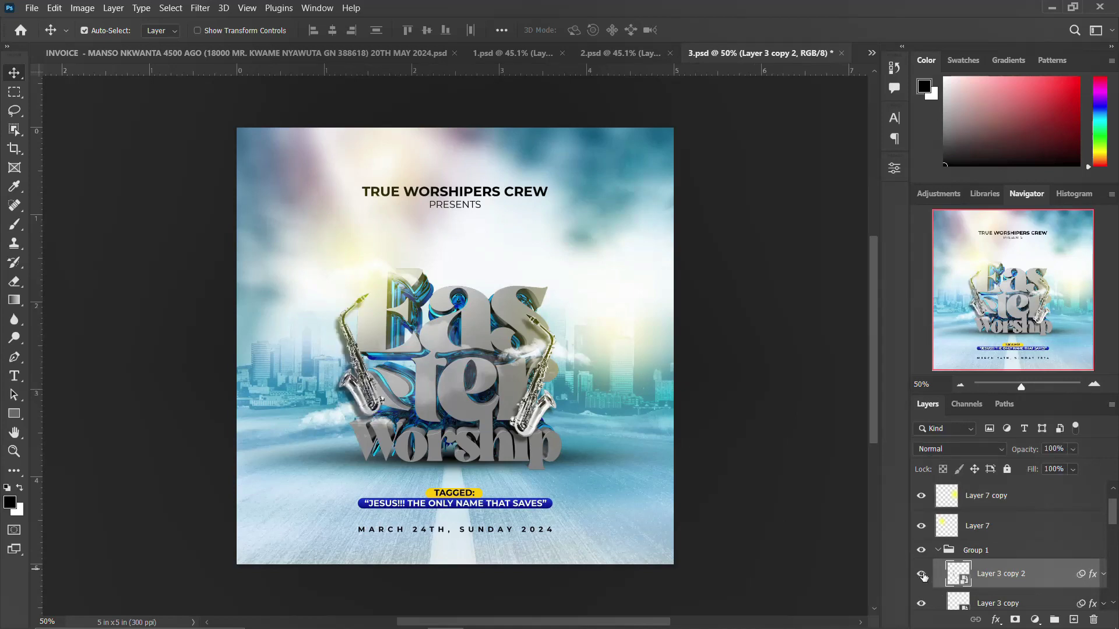
scroll(927, 574, "down", 2)
left_click(921, 542)
left_click(921, 544)
left_click(938, 490)
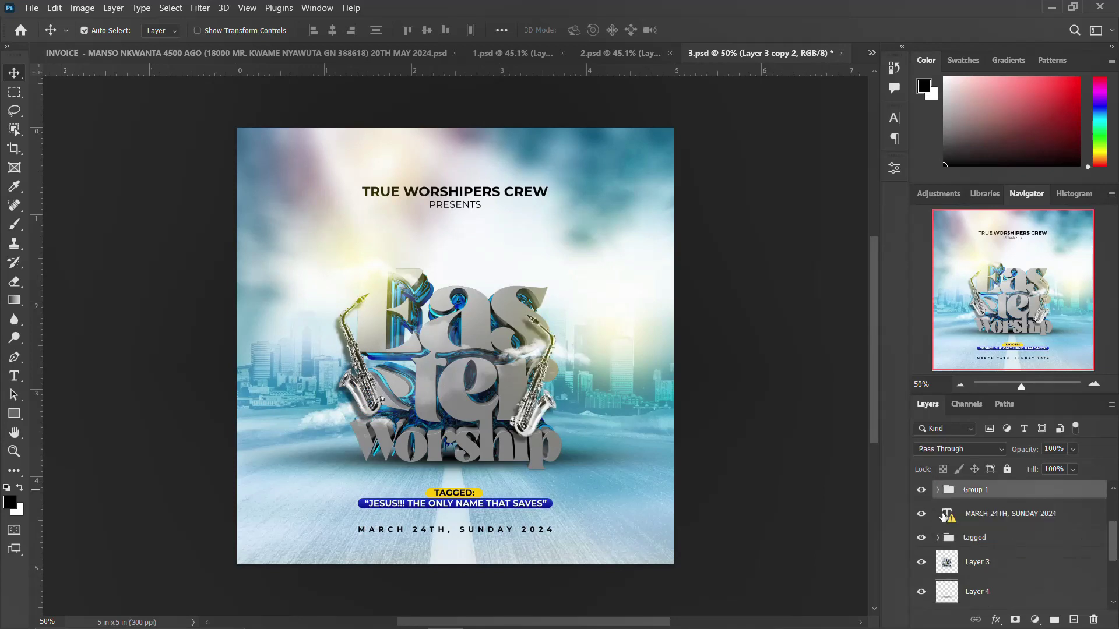
Step: Look over the lower layers of 3.psd, and compare the flyers by viewing 1.psd, 2.psd and 3.psd in turn
mouse_move(948, 517)
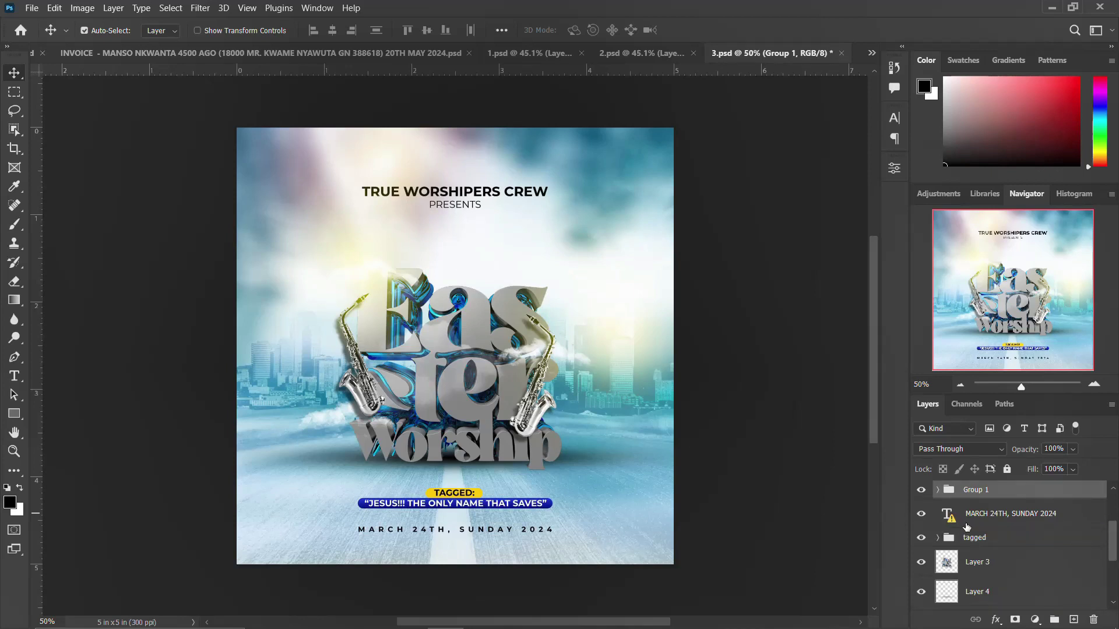
scroll(982, 564, "down", 4)
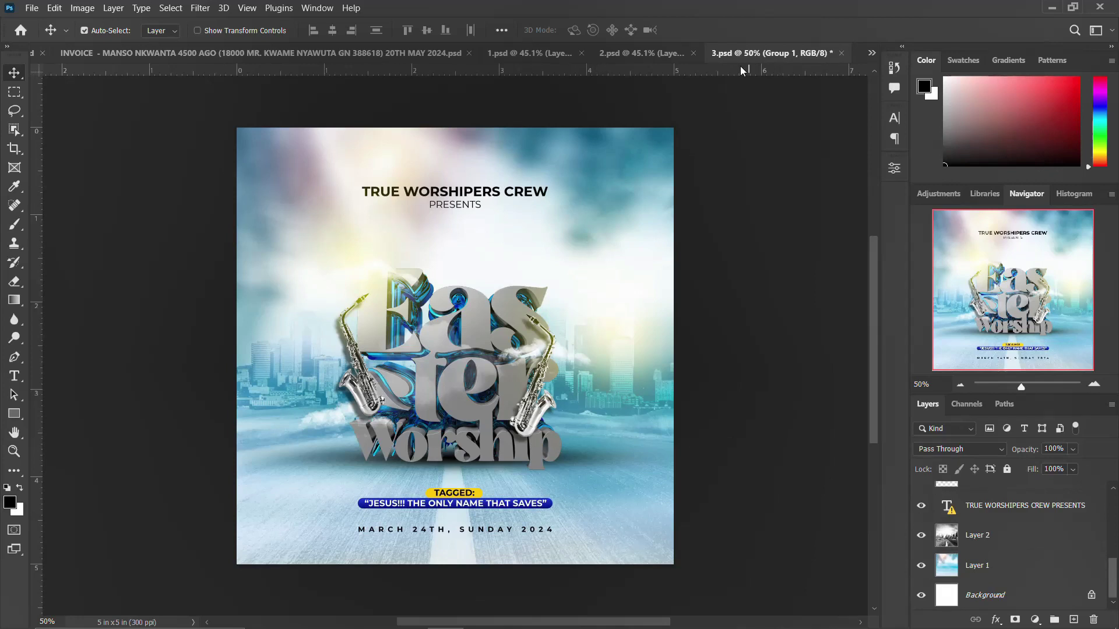
left_click(520, 53)
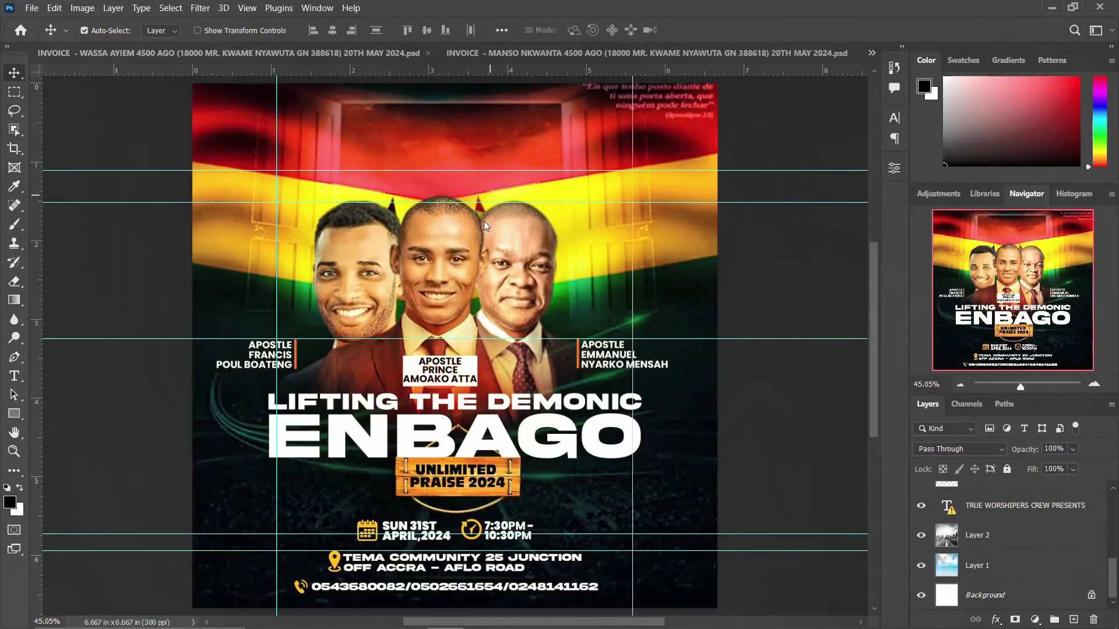
left_click(484, 222)
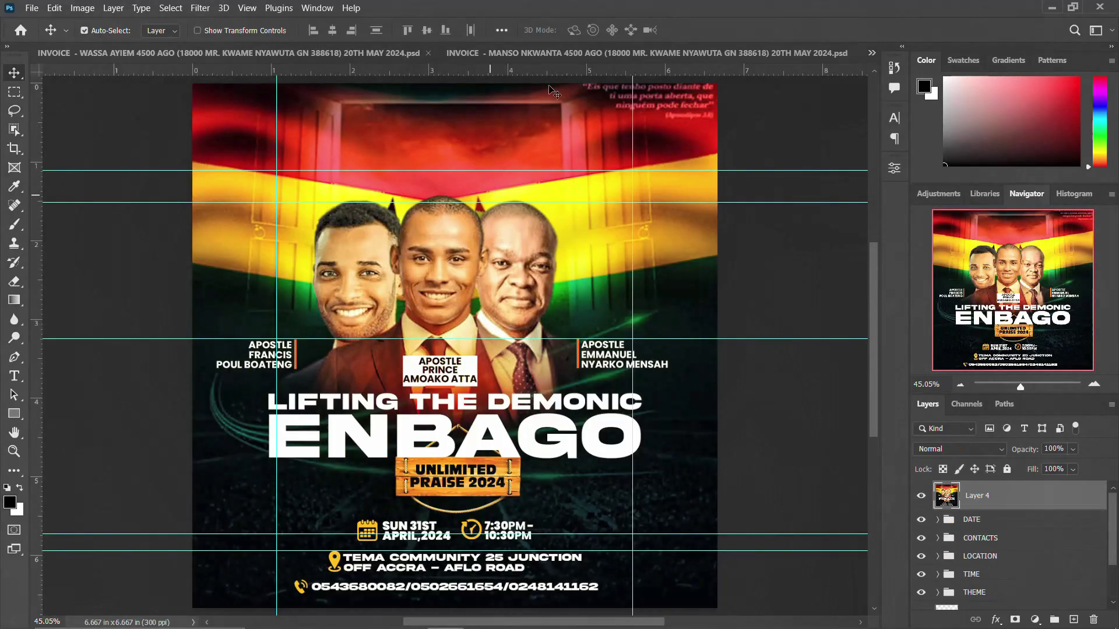
left_click(876, 53)
left_click(478, 127)
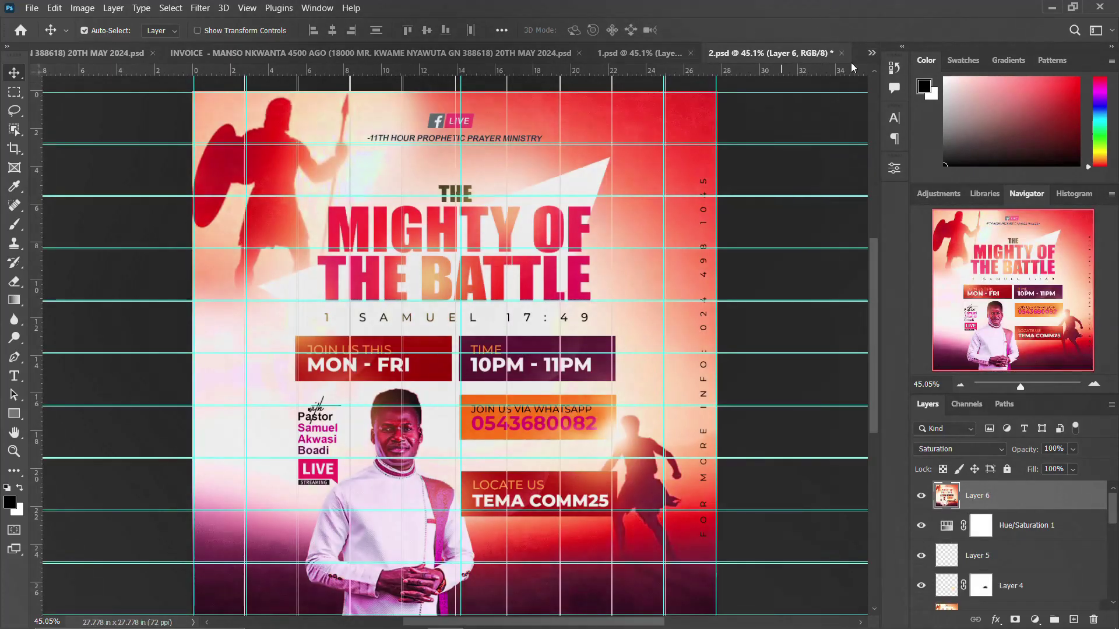
left_click(870, 53)
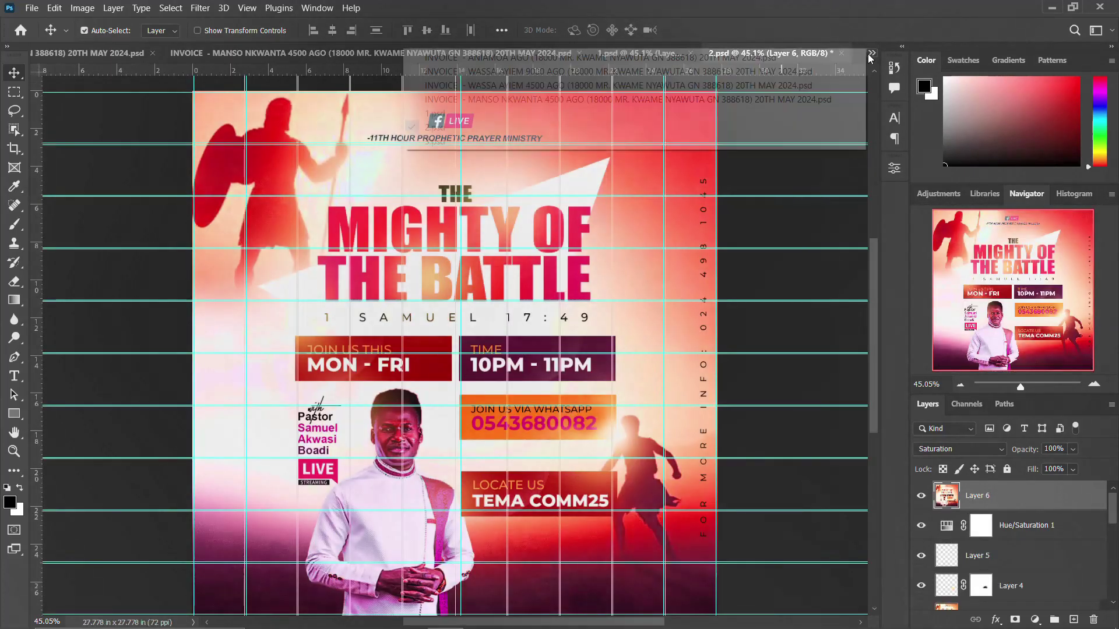
left_click(494, 140)
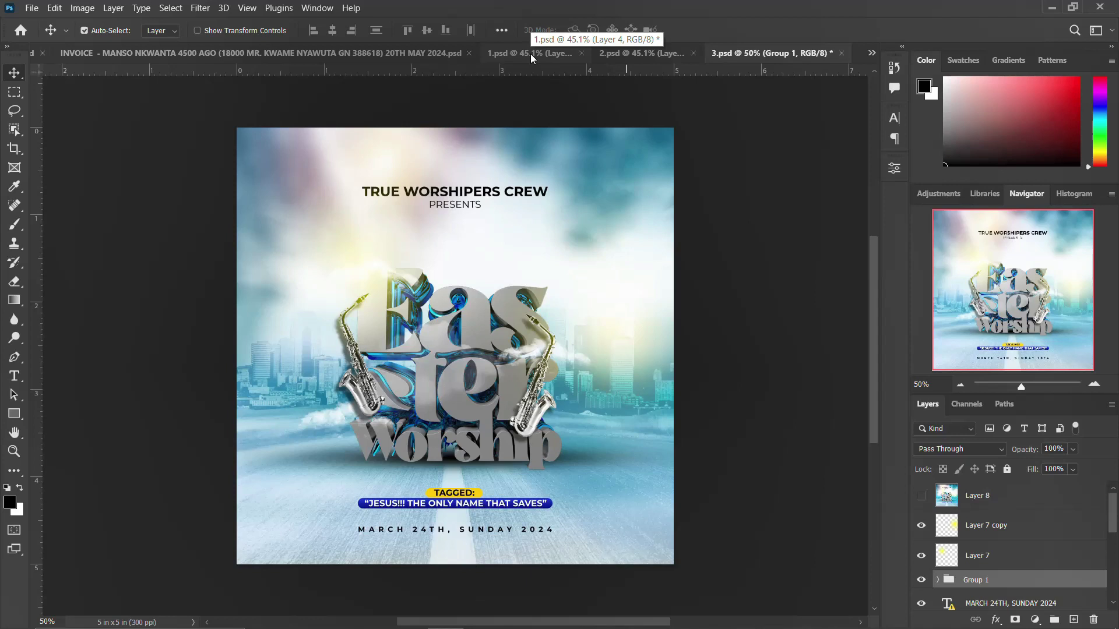
Step: View the 1.psd flyer once more and bring up 2.psd
left_click(870, 53)
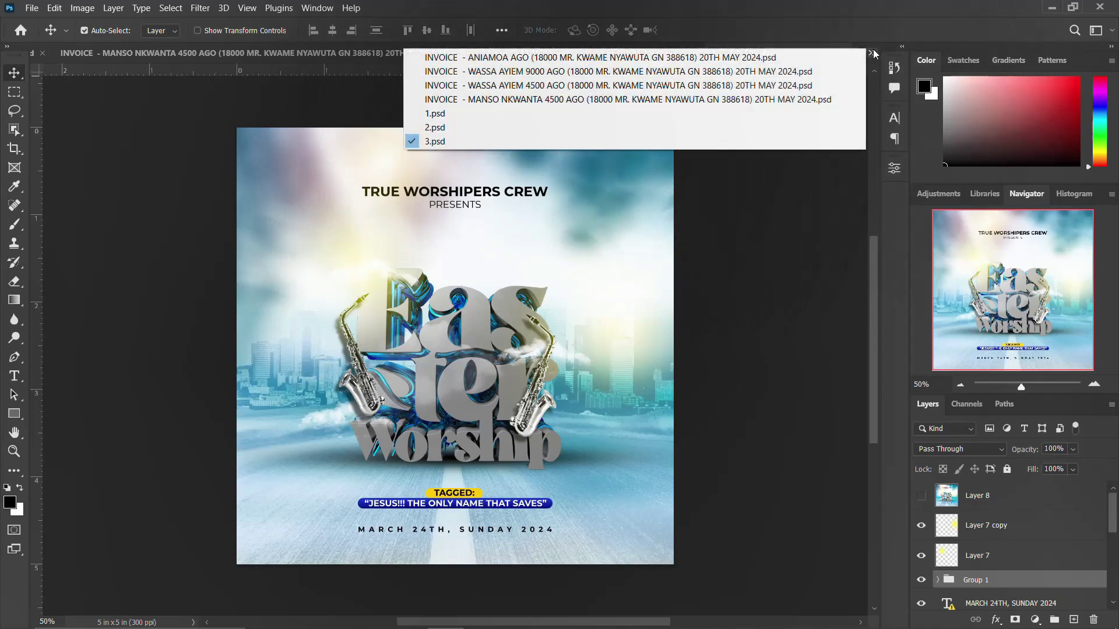
left_click(473, 113)
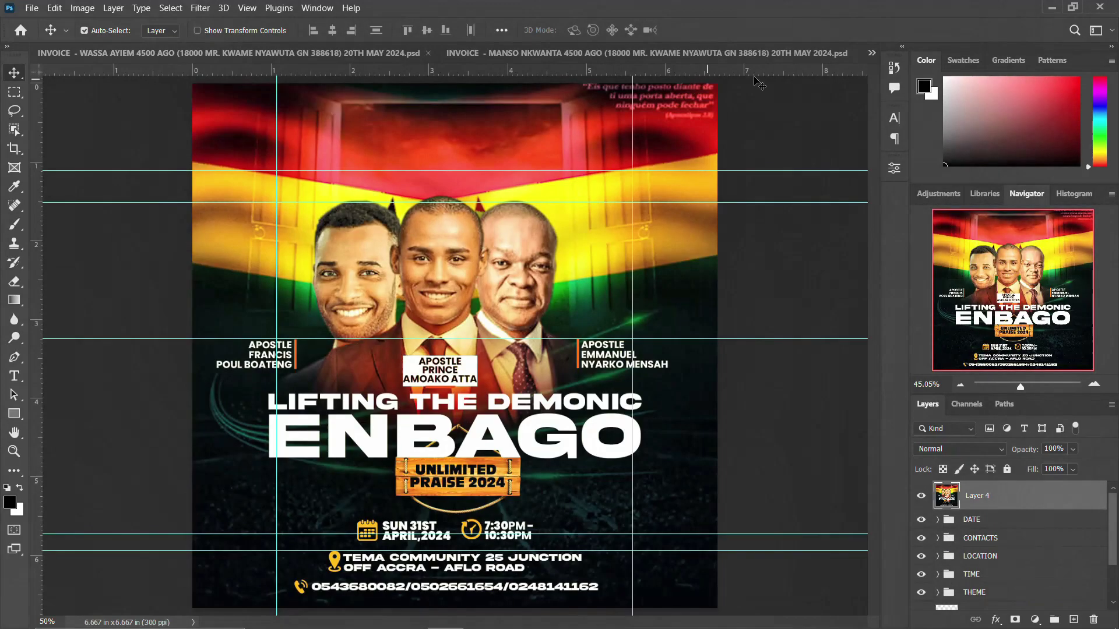
left_click(871, 53)
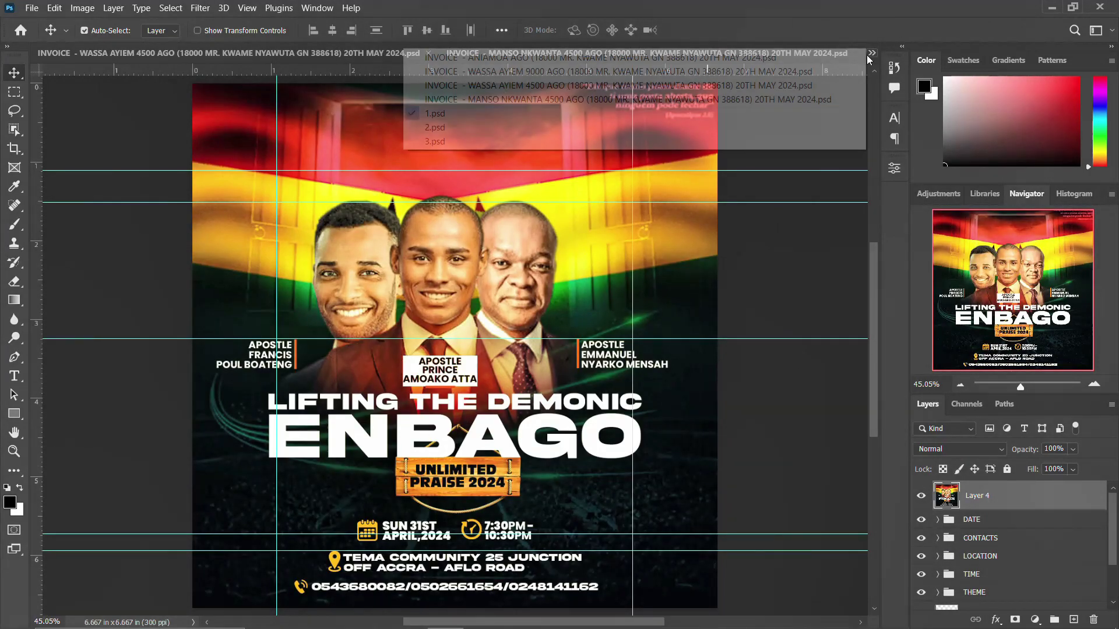
left_click(481, 128)
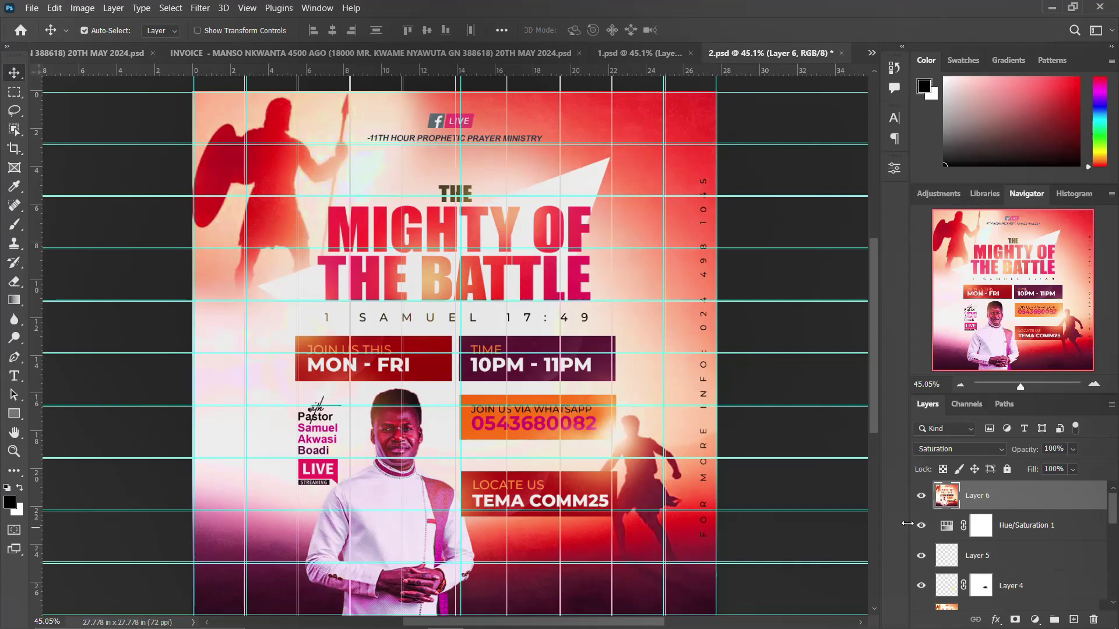
Step: Hide Layer 6 in 2.psd and select the masked texture layer inside the TEXTURE group
left_click(920, 497)
left_click(361, 236)
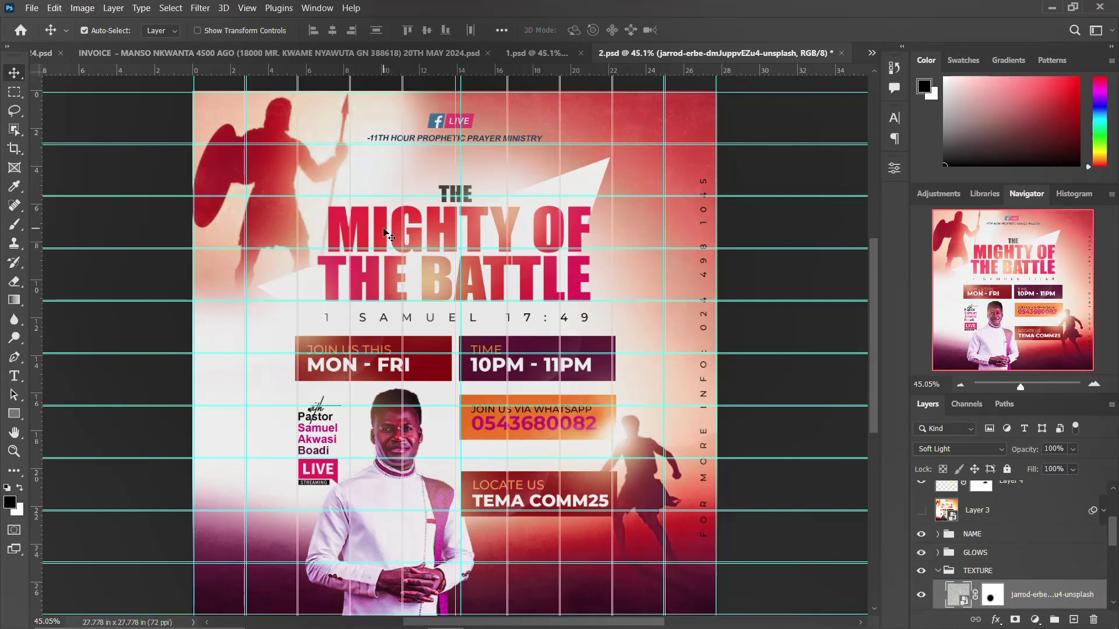
left_click(871, 53)
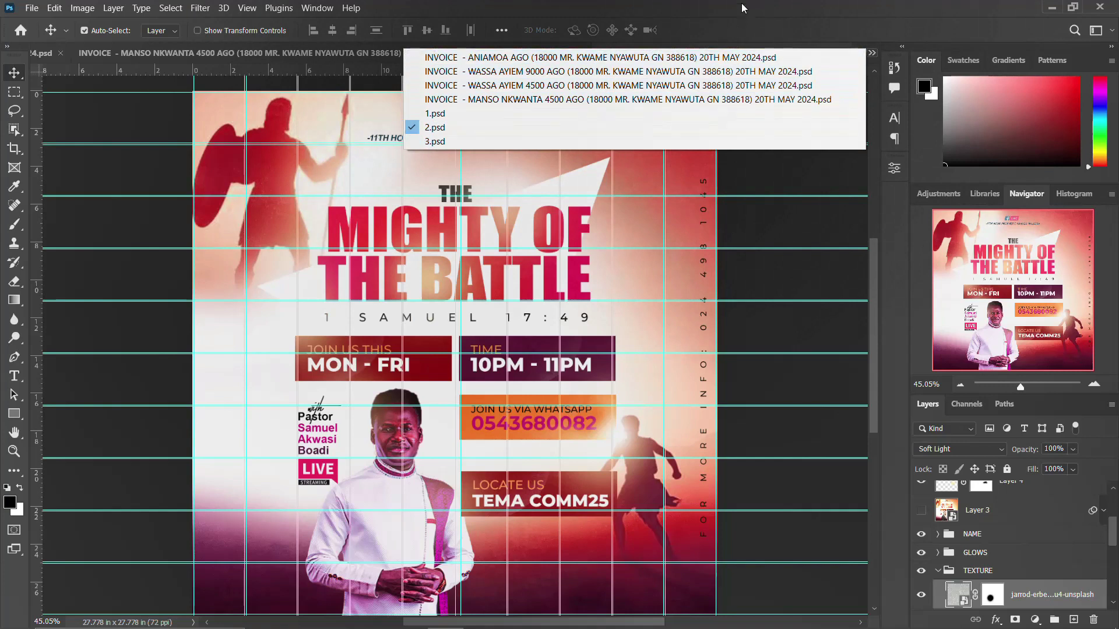
left_click(742, 3)
Step: Show Layer 3 with the older Champion Has Fallen version in 2.psd, and delete that layer
left_click(921, 511)
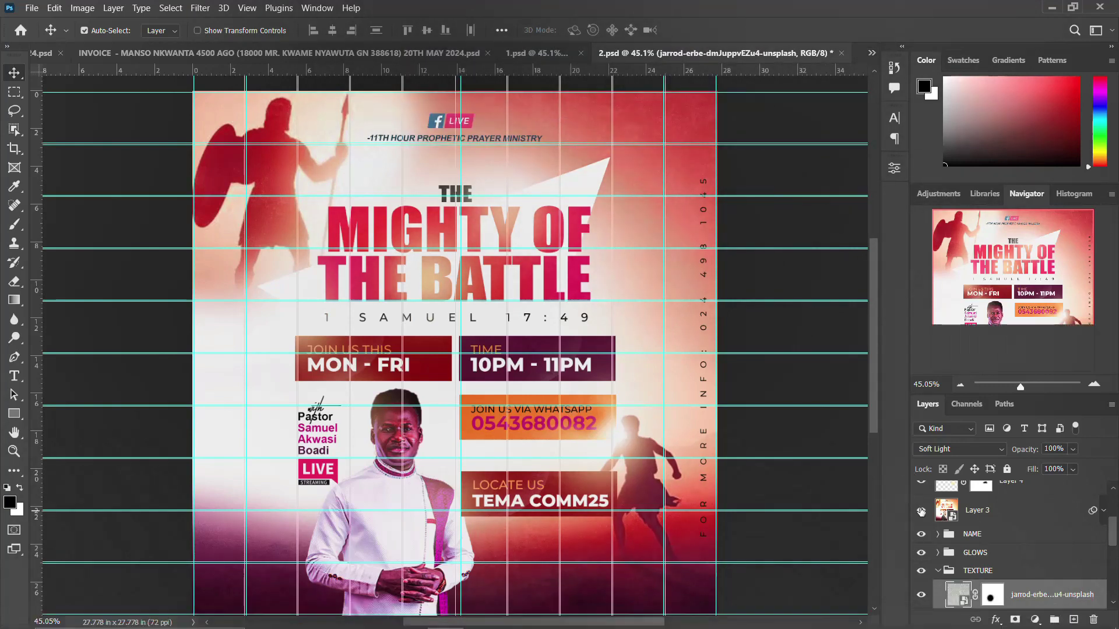
scroll(529, 406, "up", 2)
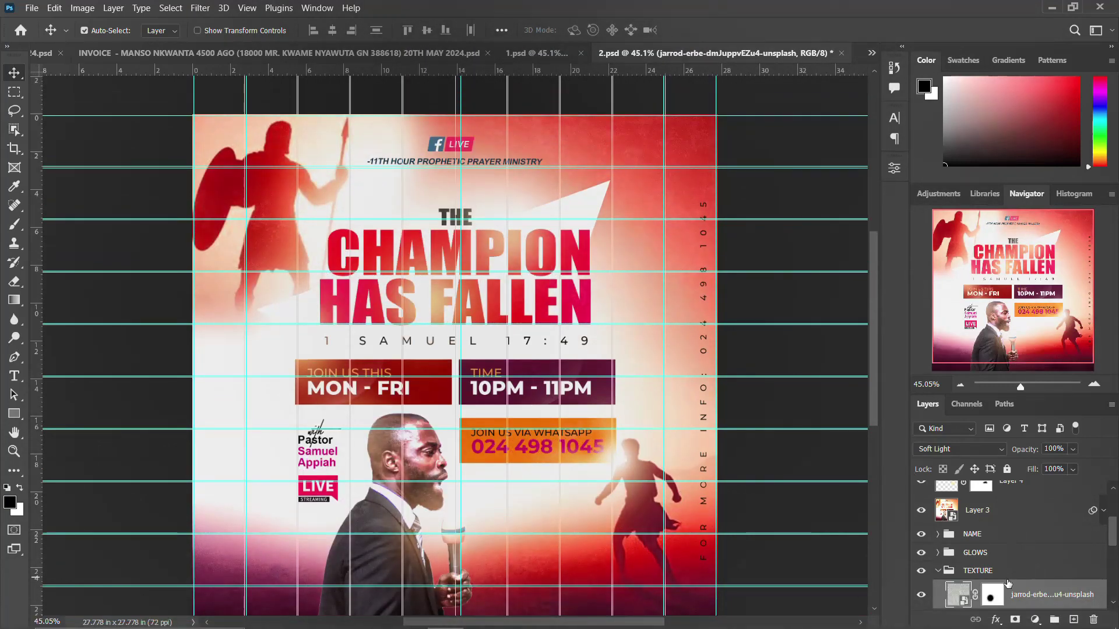
scroll(1008, 584, "down", 1)
scroll(942, 496, "up", 1)
left_click(985, 512)
key("Delete")
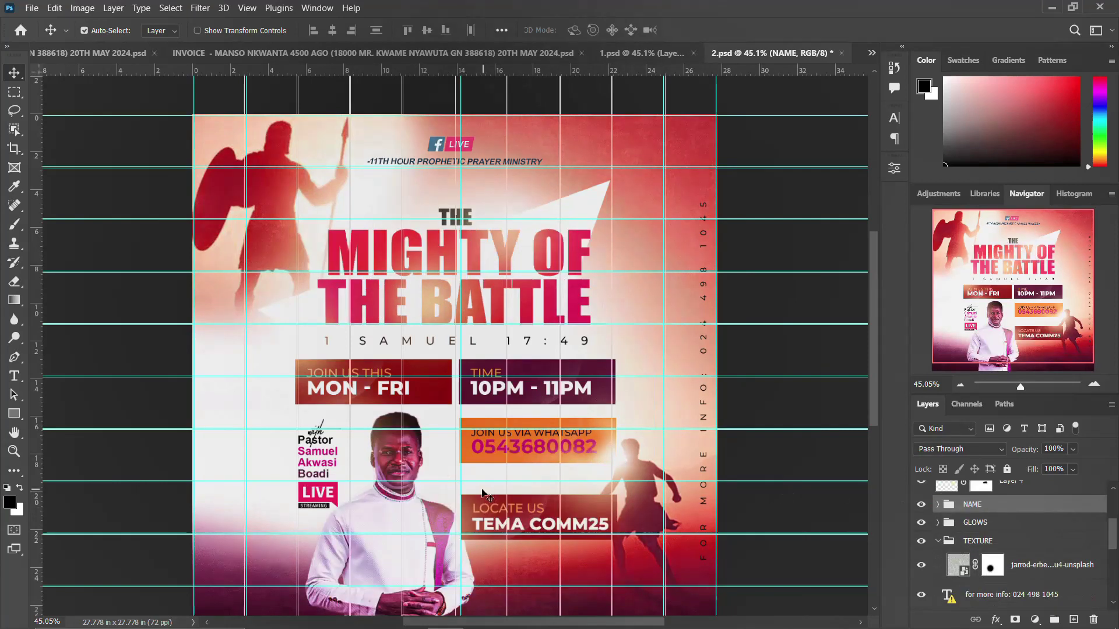
Step: Show Layer 6 again at the top of the 2.psd layer stack and select it
scroll(980, 544, "up", 3)
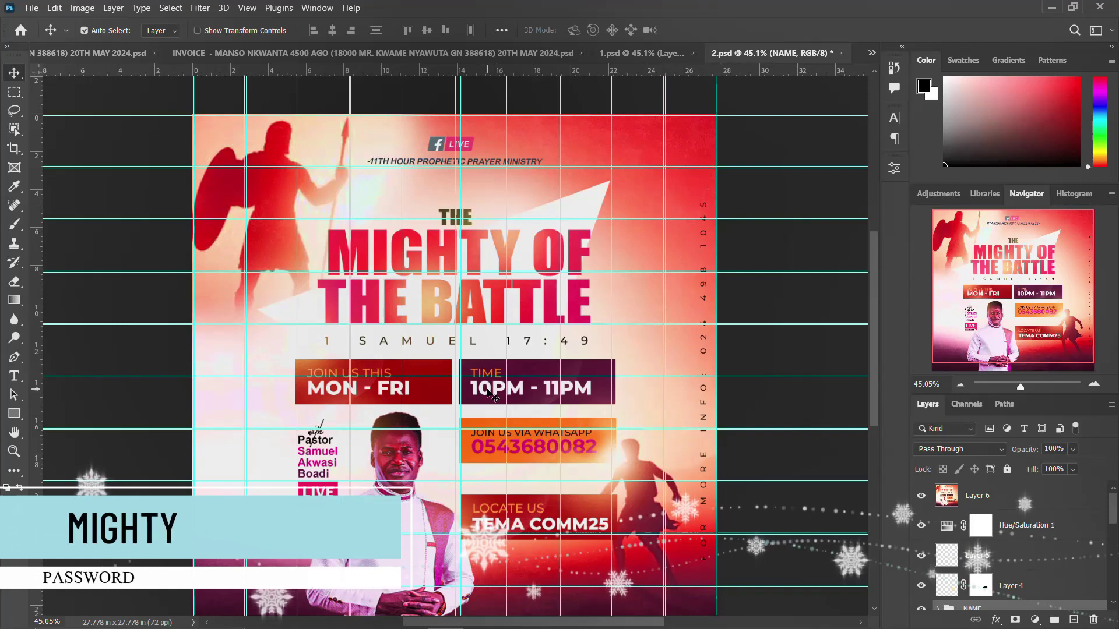
scroll(496, 399, "down", 2)
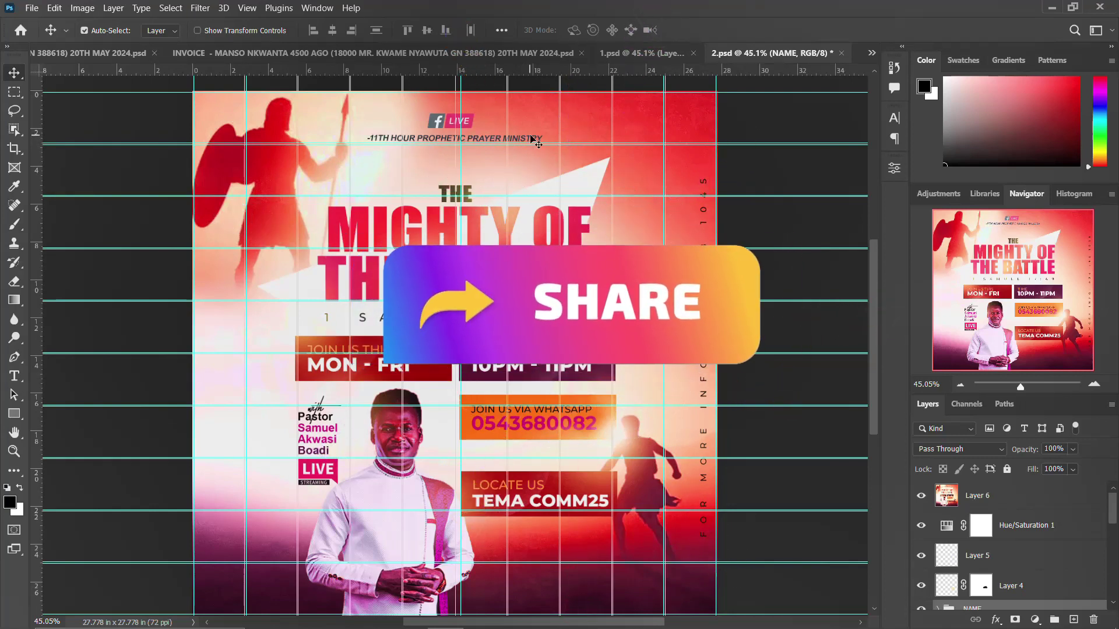
left_click(470, 127)
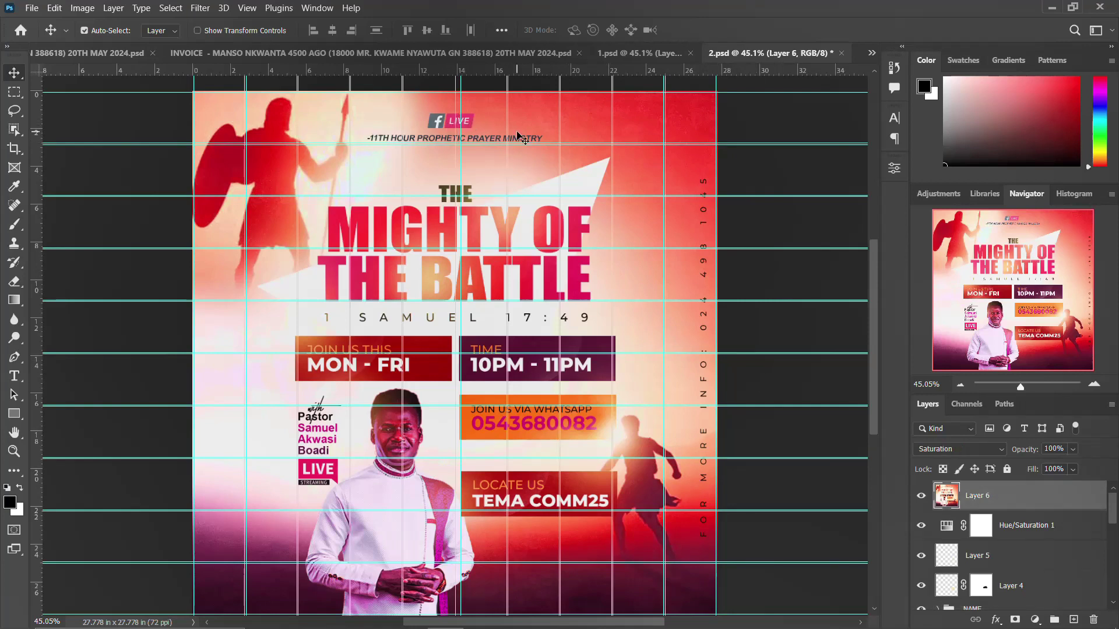
Step: Recap the templates by viewing 1.psd, 3.psd and 2.psd one after another
left_click(644, 53)
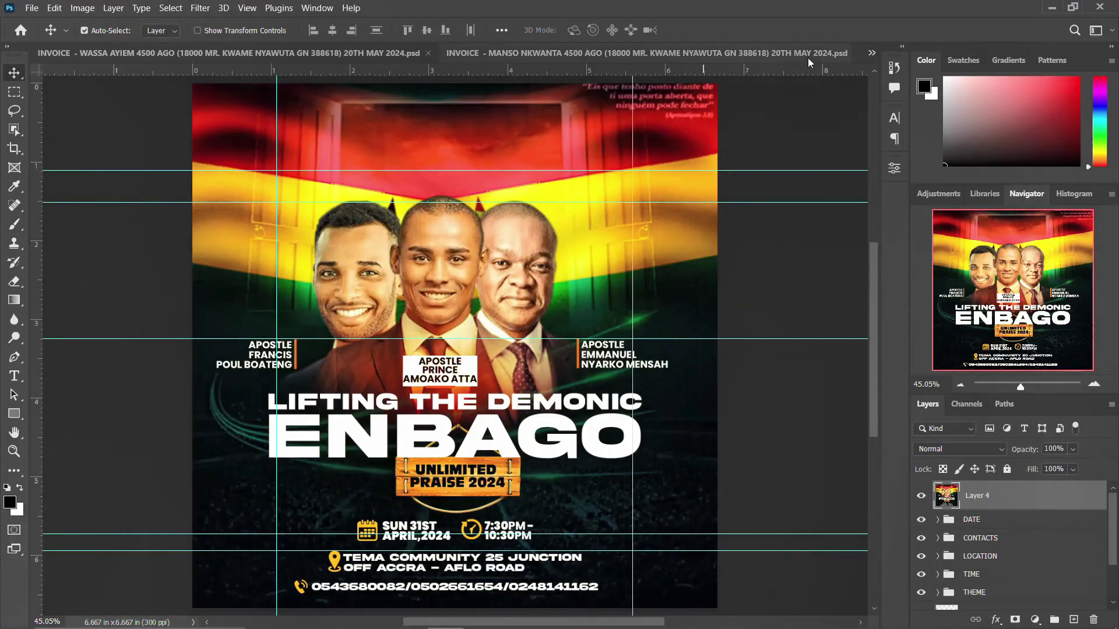
left_click(872, 54)
left_click(446, 141)
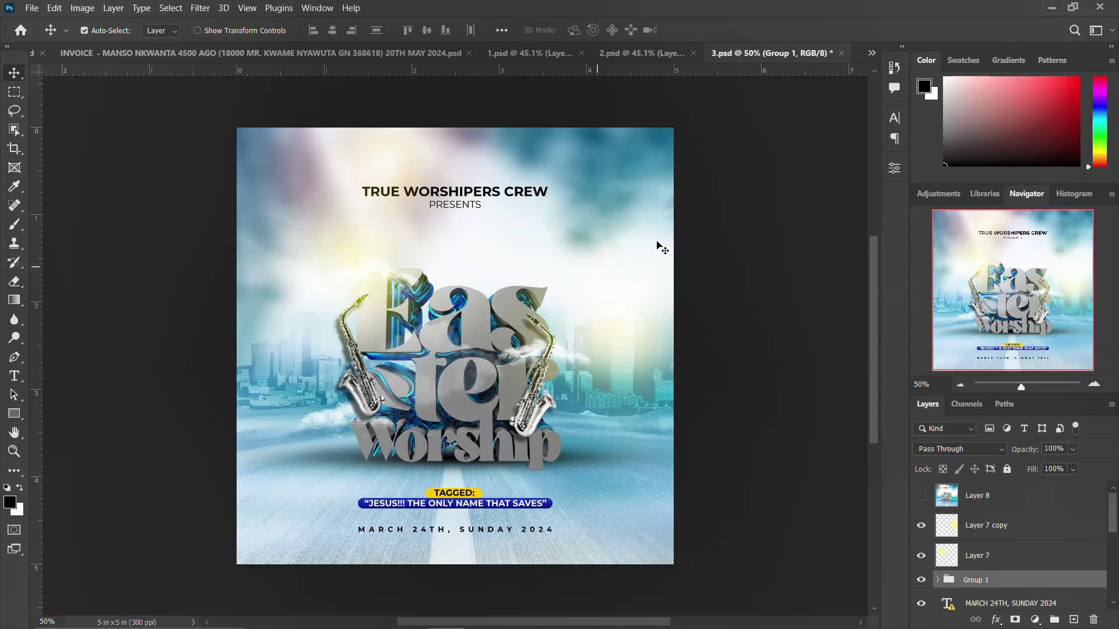
left_click(635, 55)
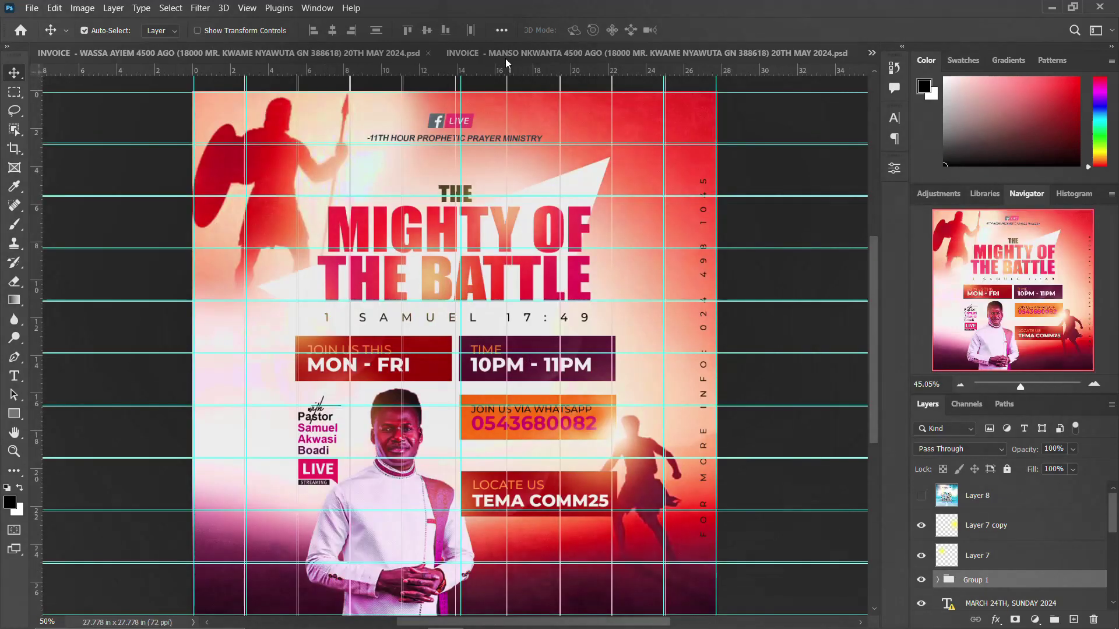
Step: Return to the 1.psd flyer for a final look and finish on 2.psd
left_click(498, 58)
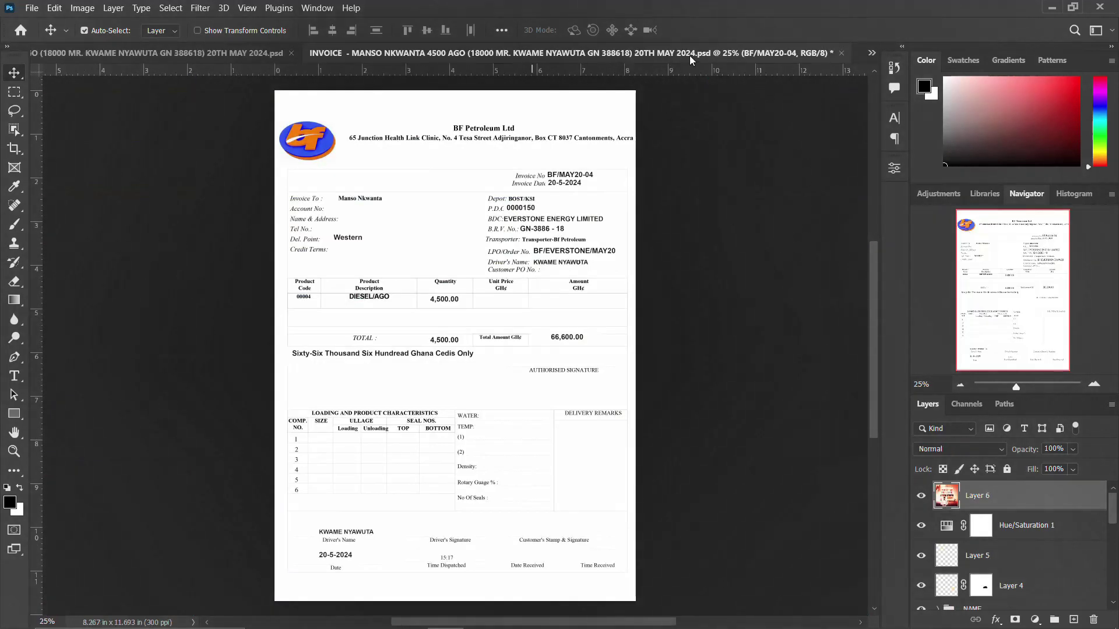
left_click(870, 56)
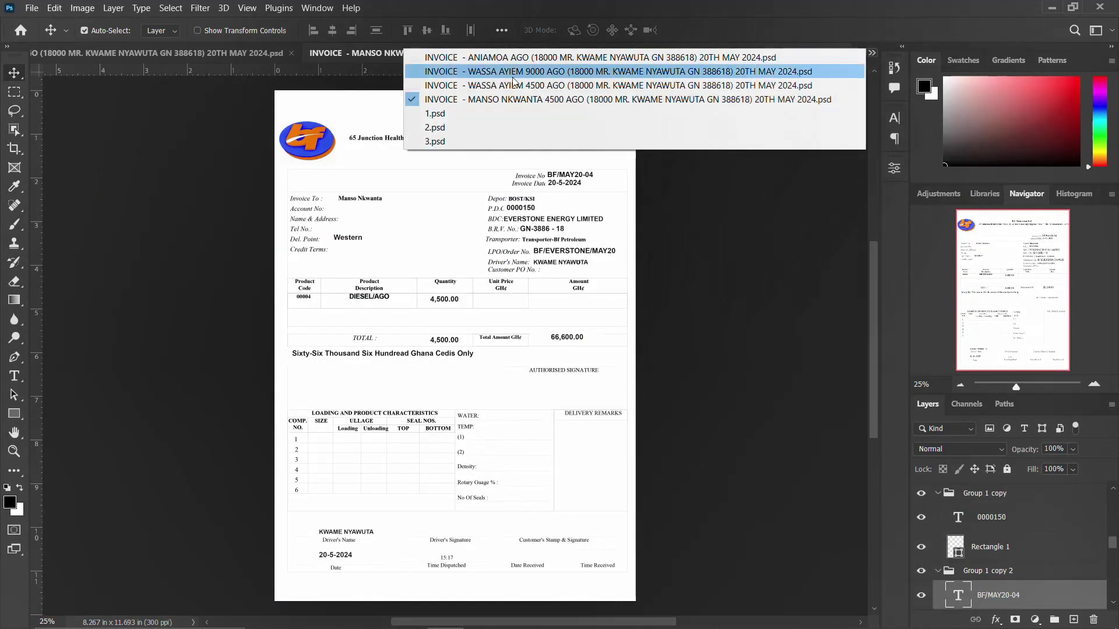
left_click(450, 113)
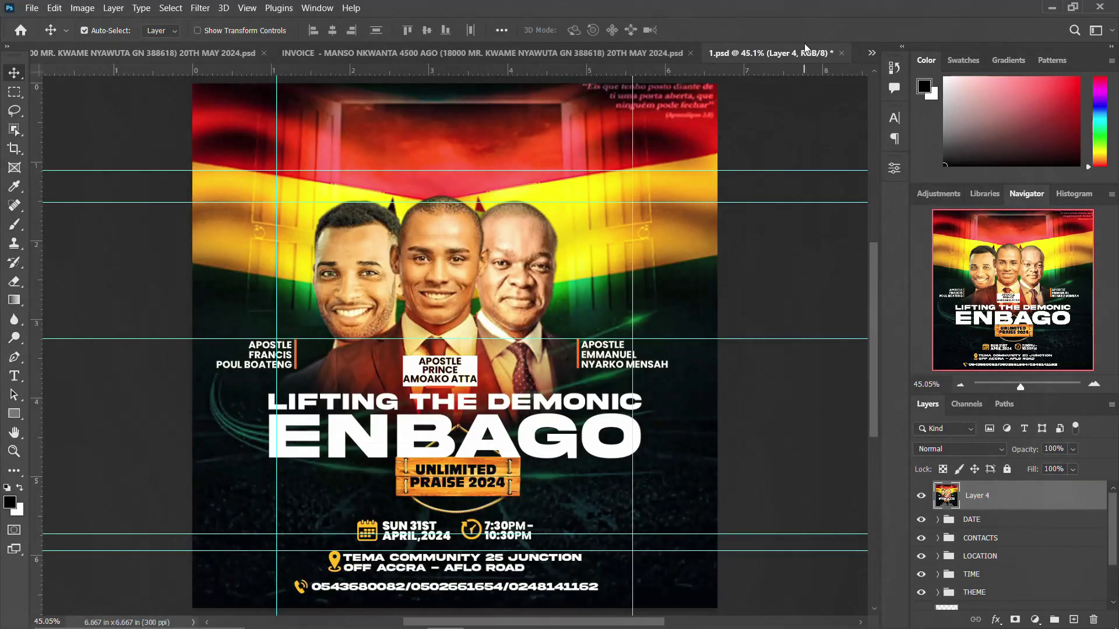
left_click(870, 54)
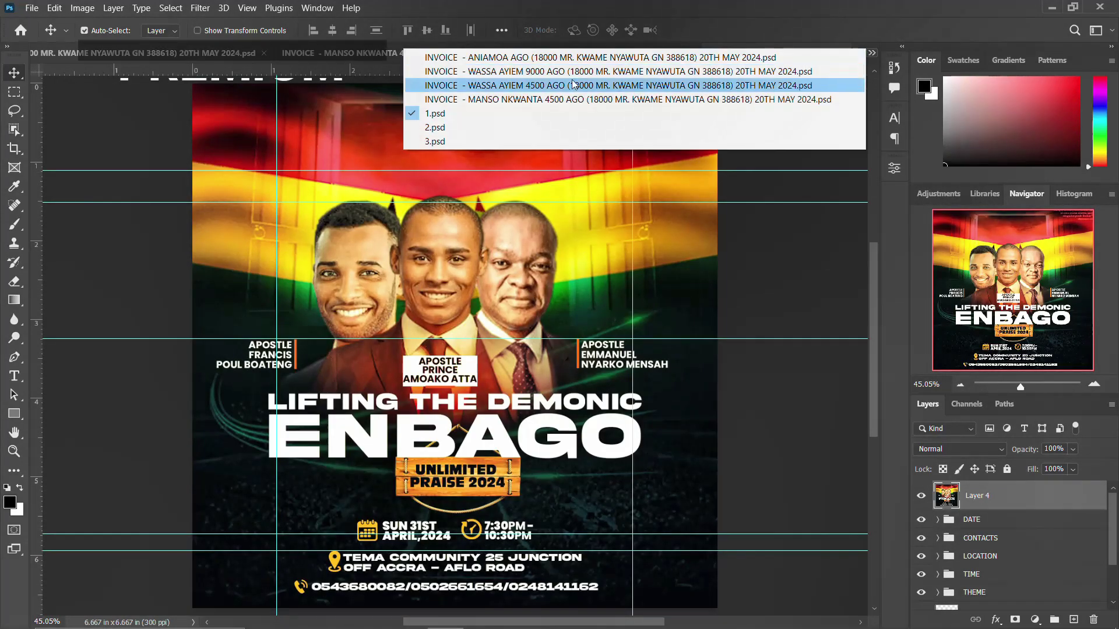
left_click(434, 131)
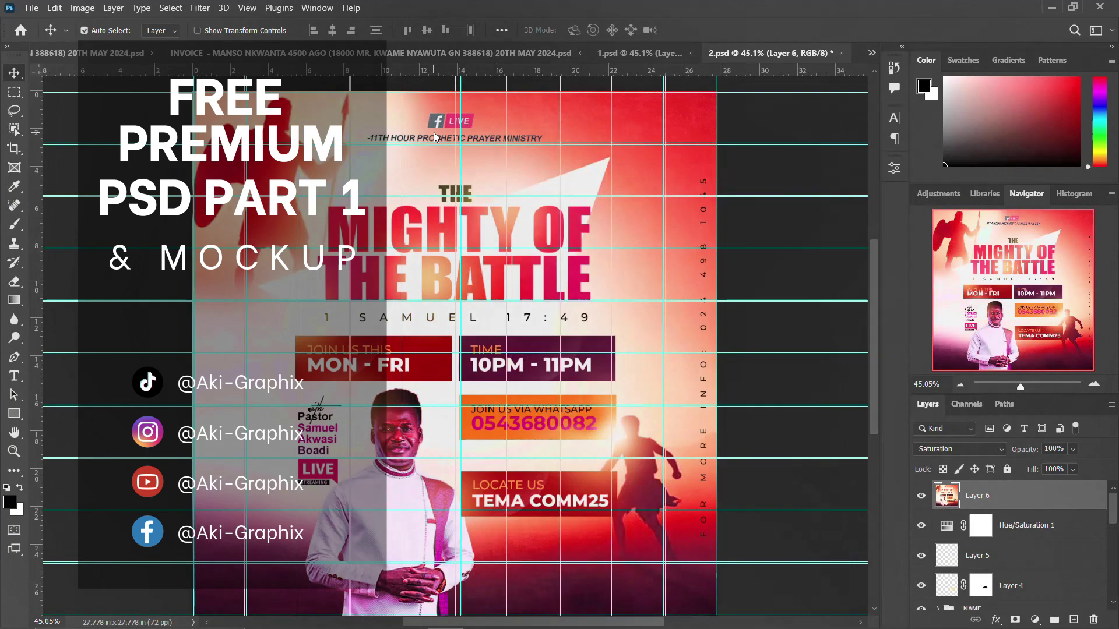